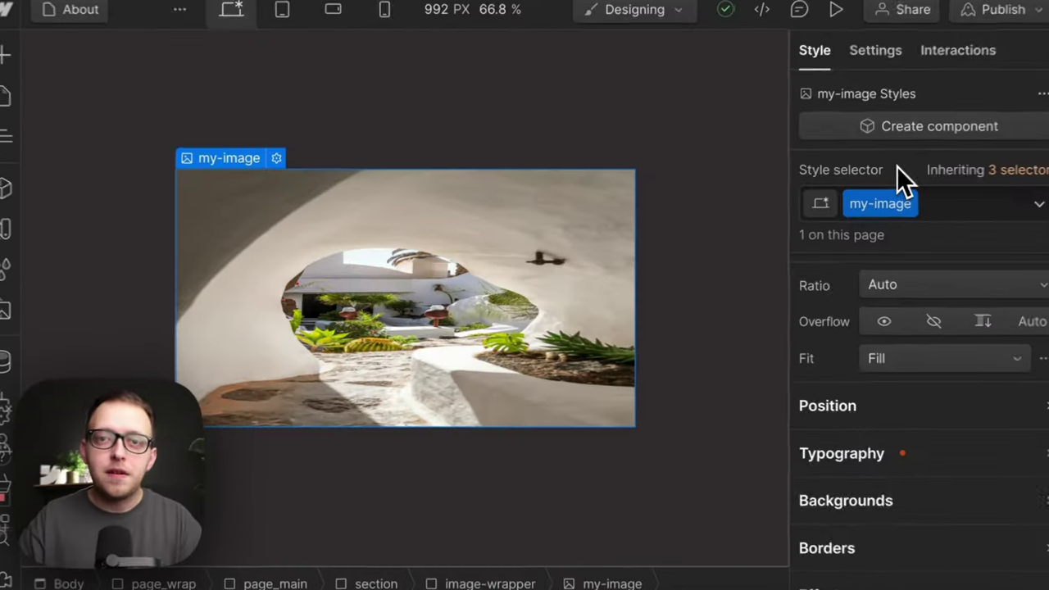
Set the All Images selector's fit to Cover.
click(1031, 175)
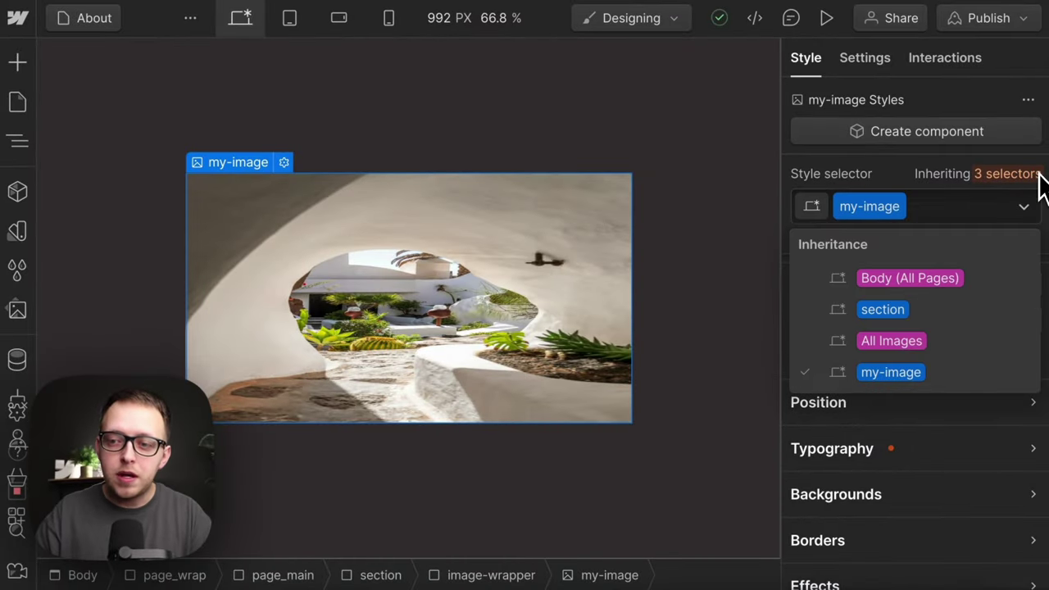
click(955, 351)
click(920, 366)
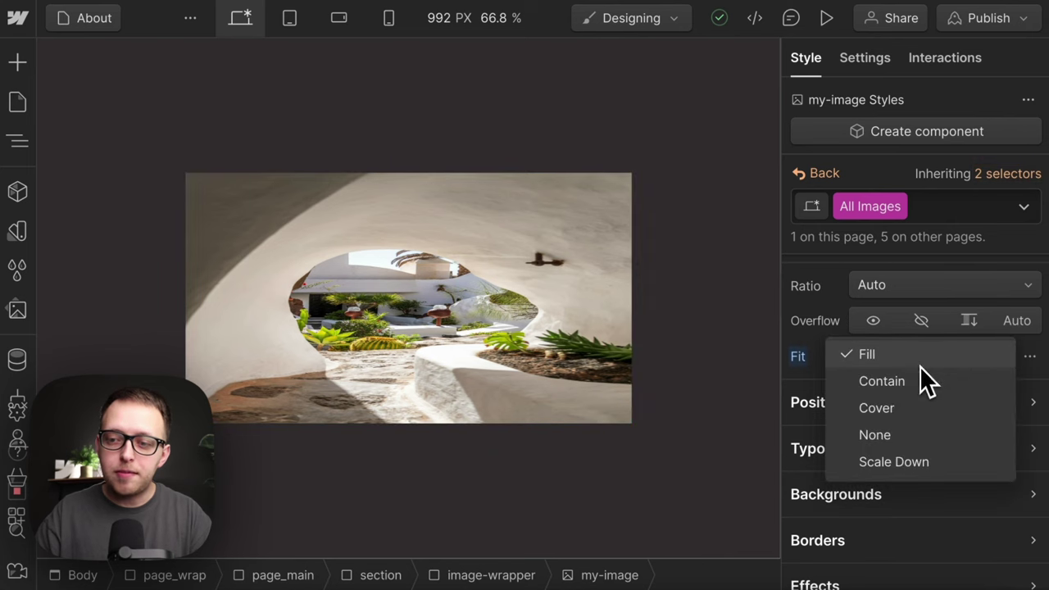
click(903, 413)
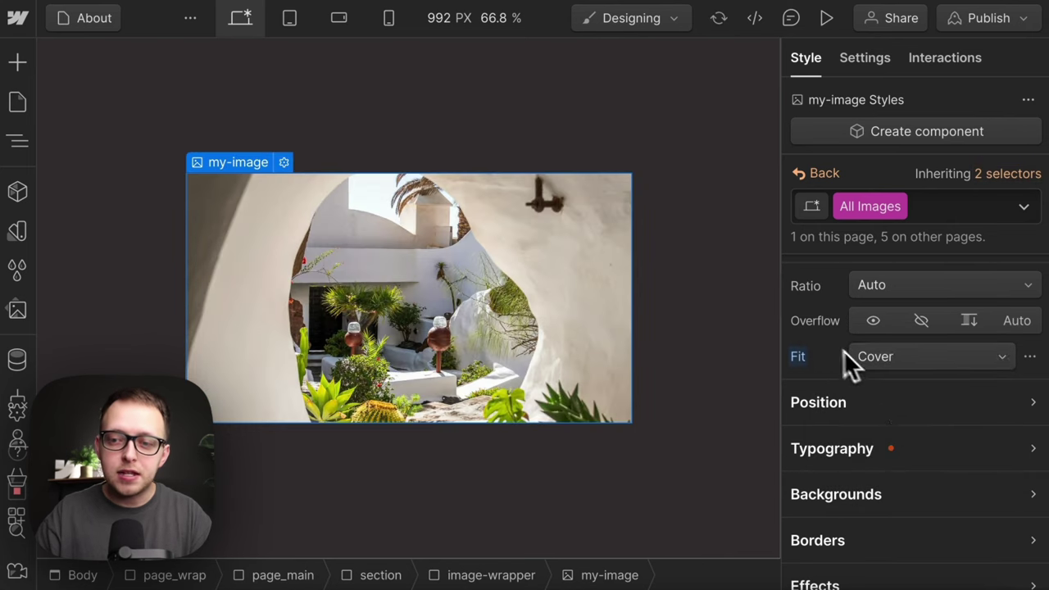
Return to the my-image class and set its fit to Contain.
click(798, 358)
click(816, 387)
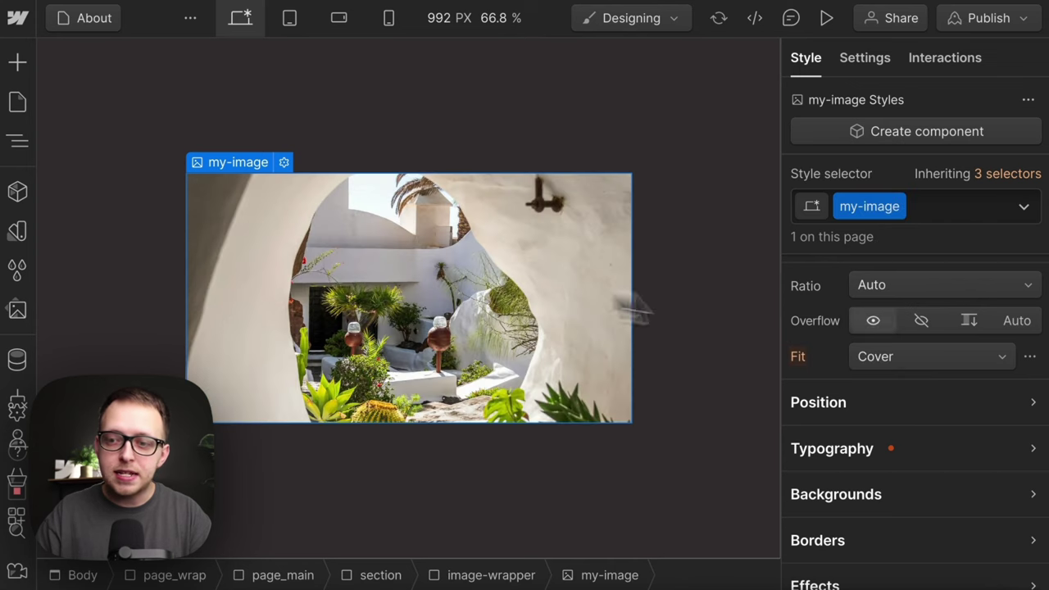
click(916, 362)
click(913, 336)
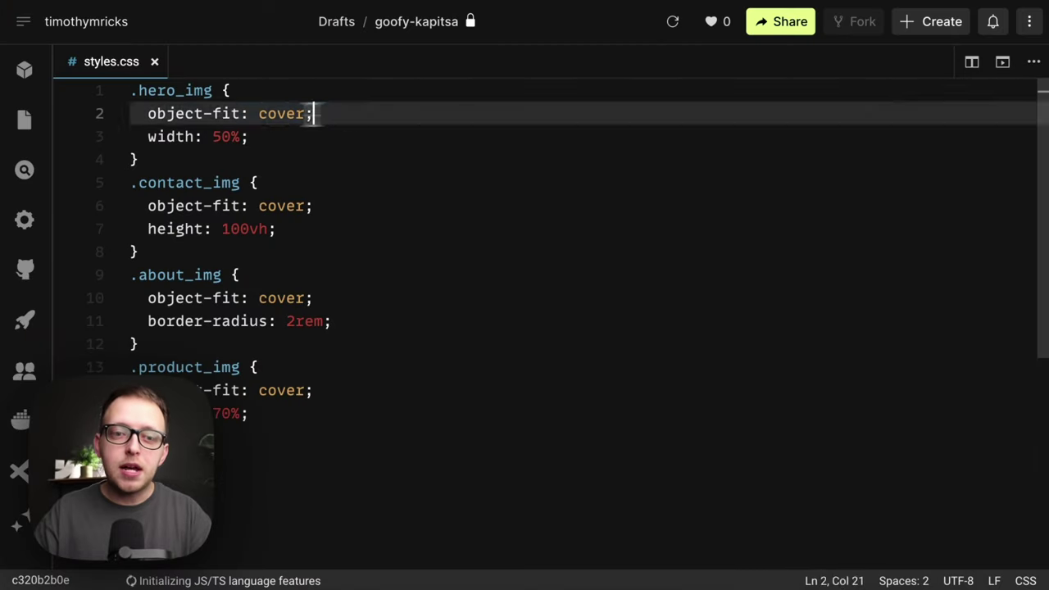
Add an img { object-fit: cover; } rule at the top of styles.css.
drag(314, 113, 127, 114)
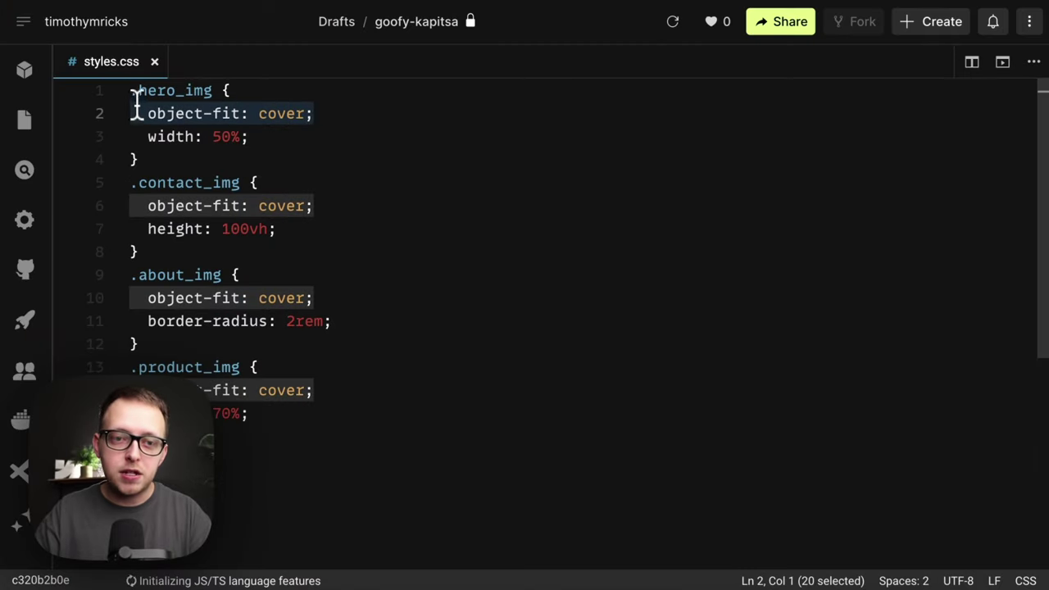
click(131, 93)
key(Return)
key(Up)
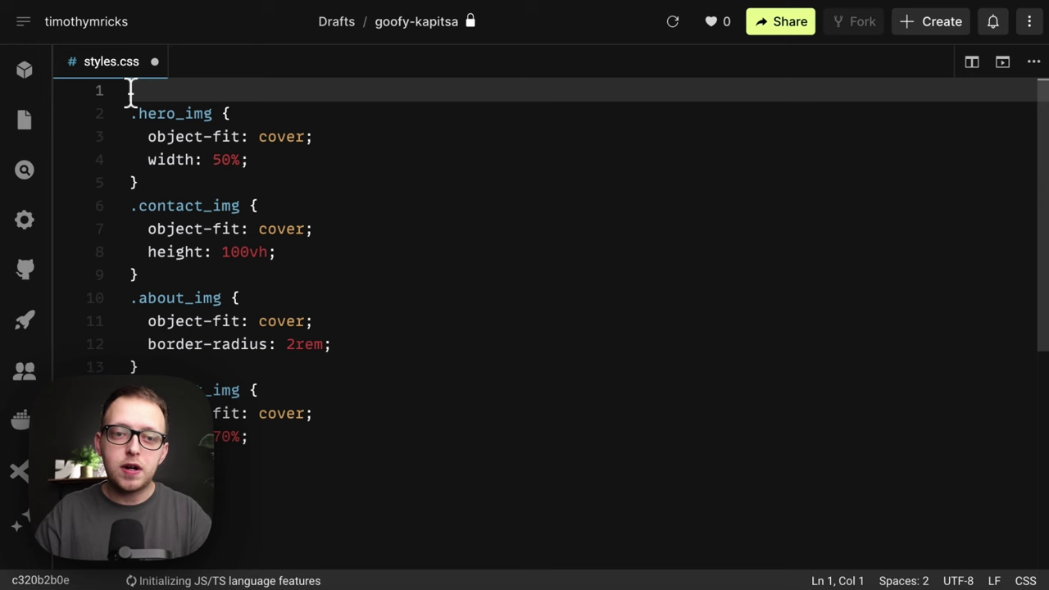
text(img {   object-fit: cover; })
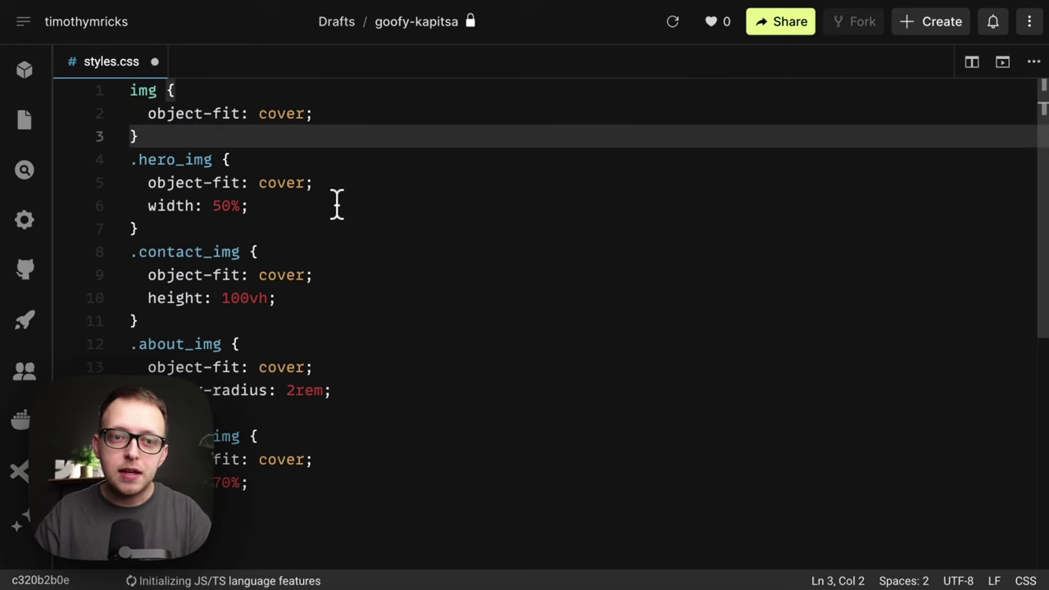
Delete the object-fit lines from .hero_img, .contact_img, .about_img and .product_img, then save.
drag(330, 182, 70, 204)
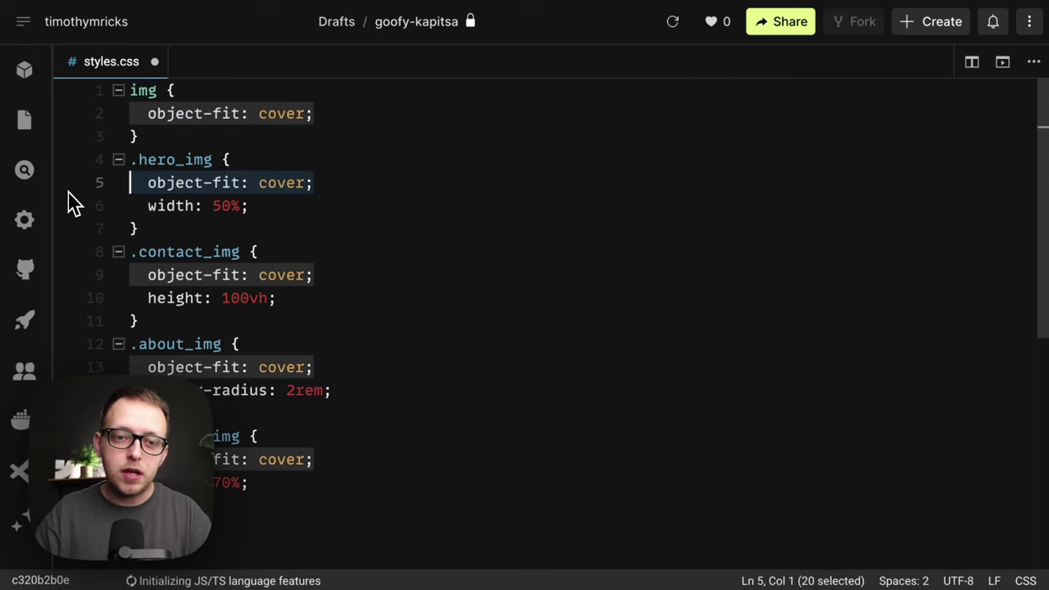
key(BackSpace)
drag(314, 275, 109, 277)
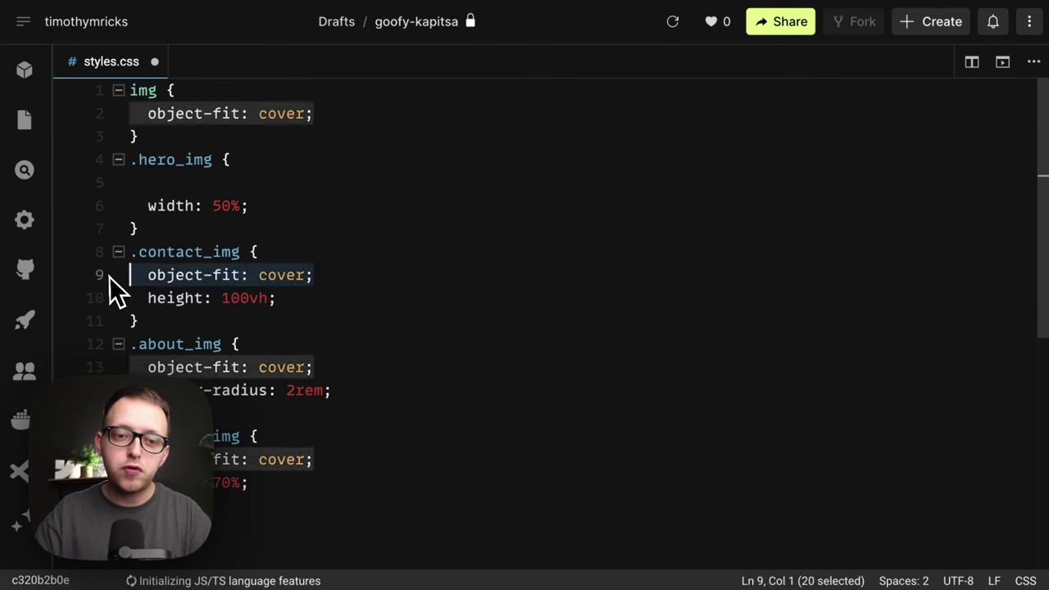
key(BackSpace)
drag(342, 368, 113, 366)
key(BackSpace)
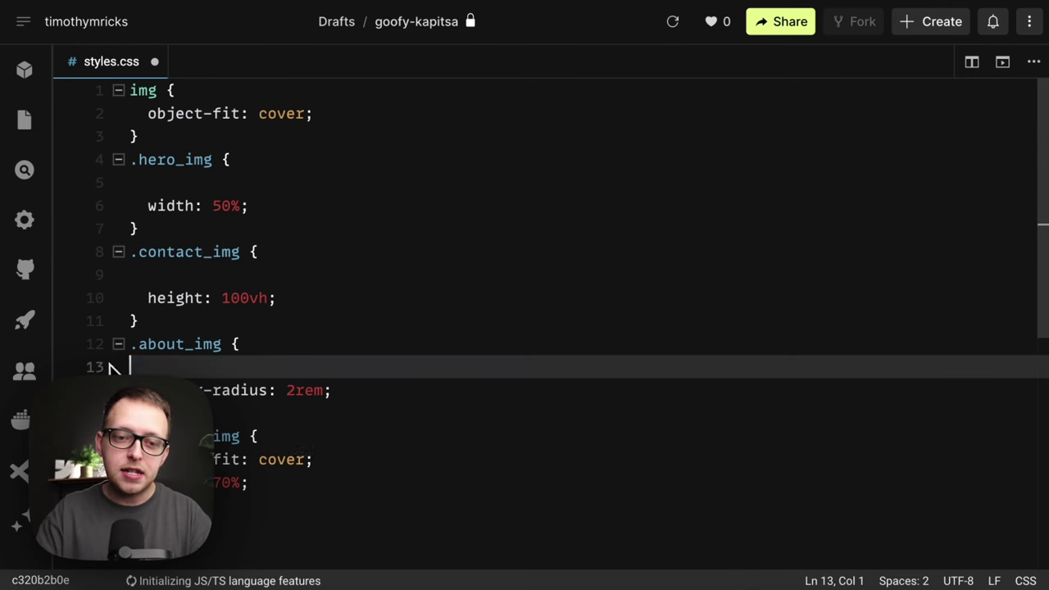
drag(312, 459, 138, 460)
key(BackSpace)
key(ctrl+s)
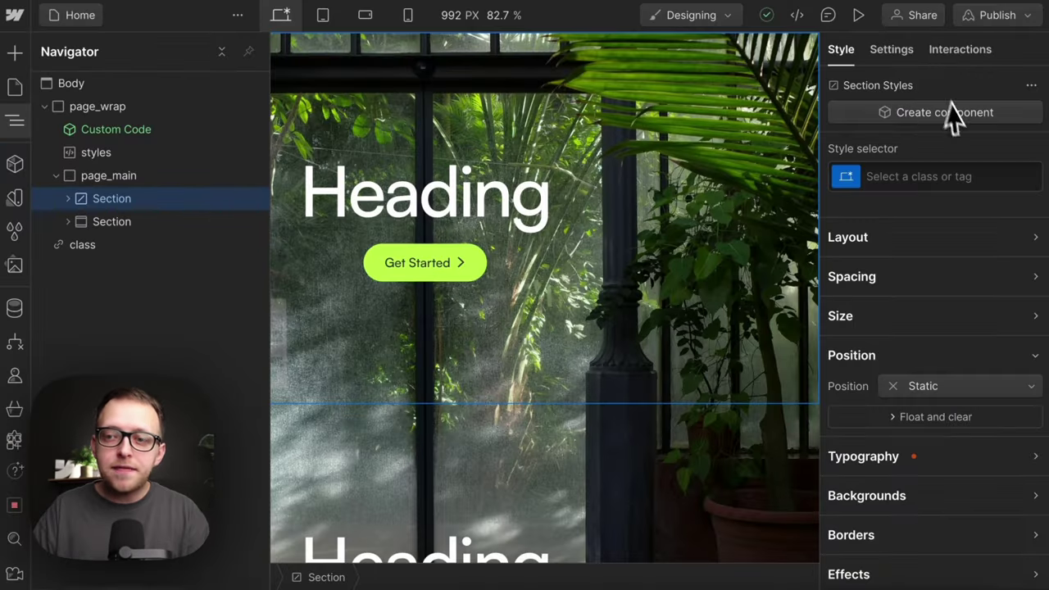
Give the hero section a 'section' class with Relative position plus an 'is-hero' combo class.
click(929, 176)
text(section)
key(Return)
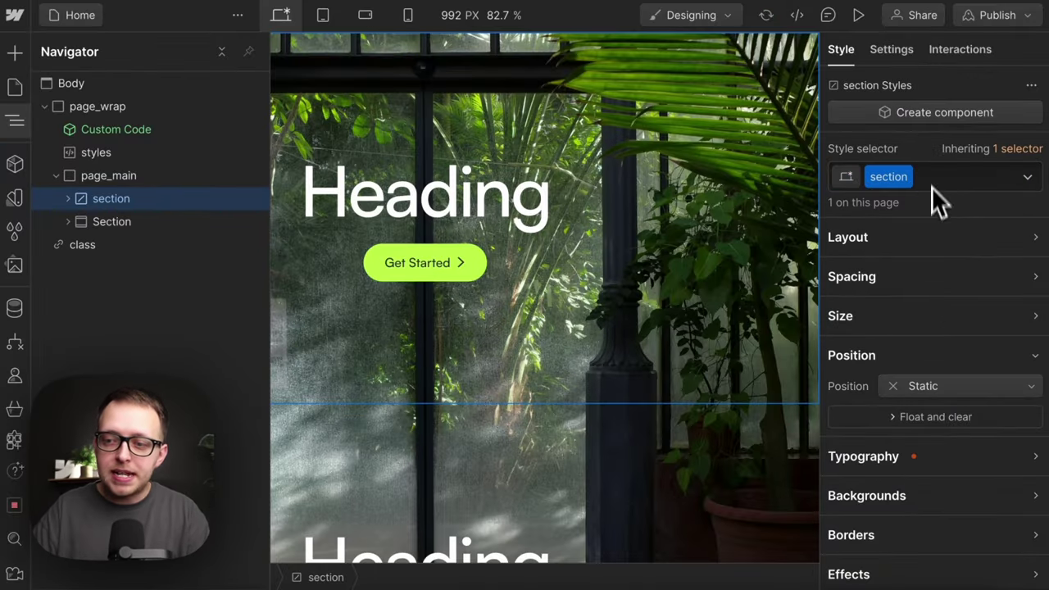
click(920, 383)
click(970, 404)
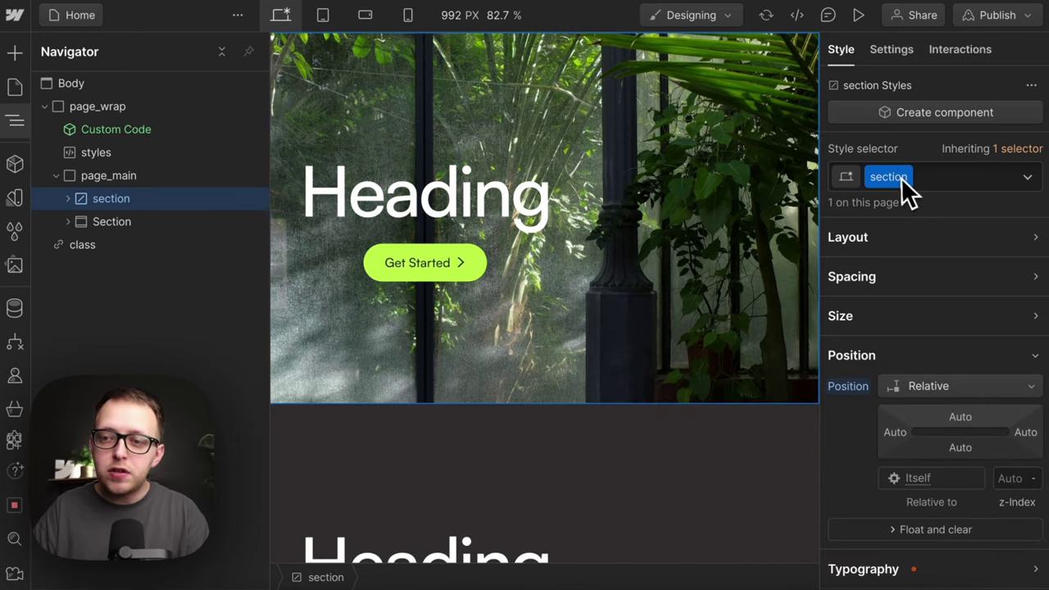
click(966, 182)
text(is-hero)
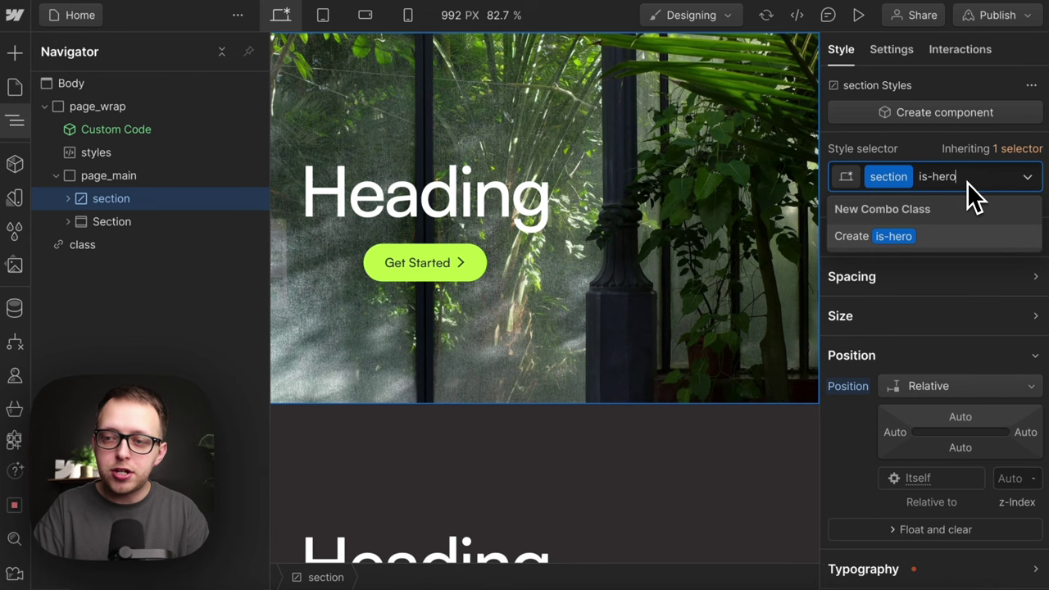
key(Return)
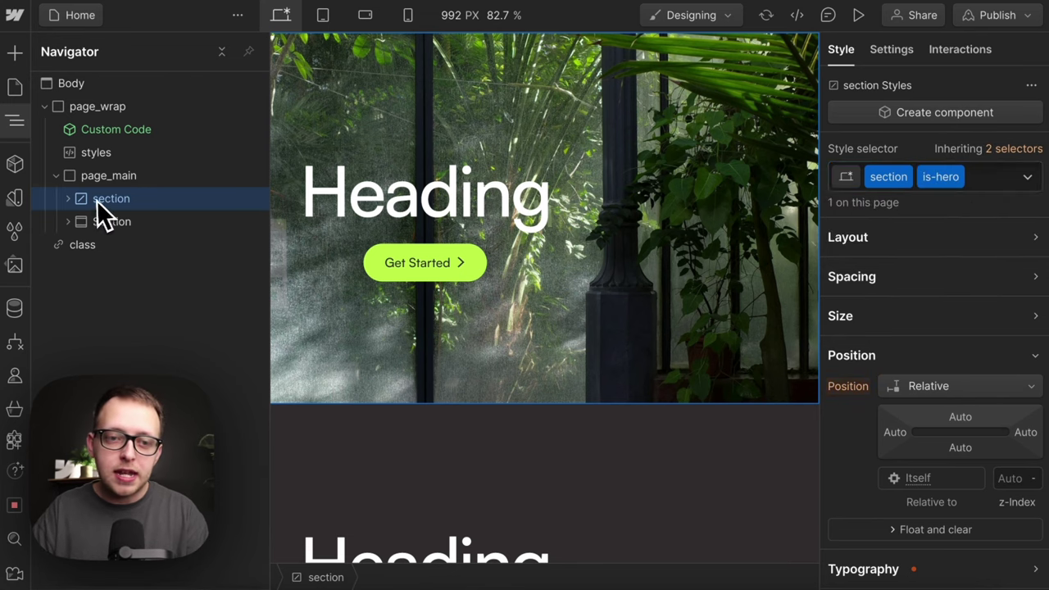
Remove the is-hero and section classes, leaving the section unclassed.
click(985, 176)
key(BackSpace)
key(BackSpace)
key(Escape)
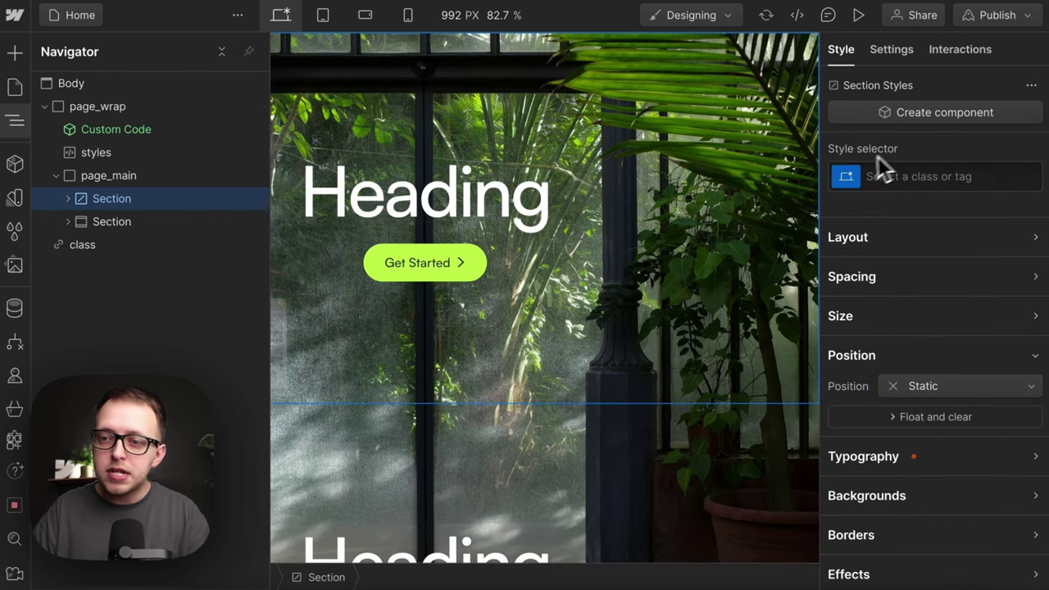
click(862, 187)
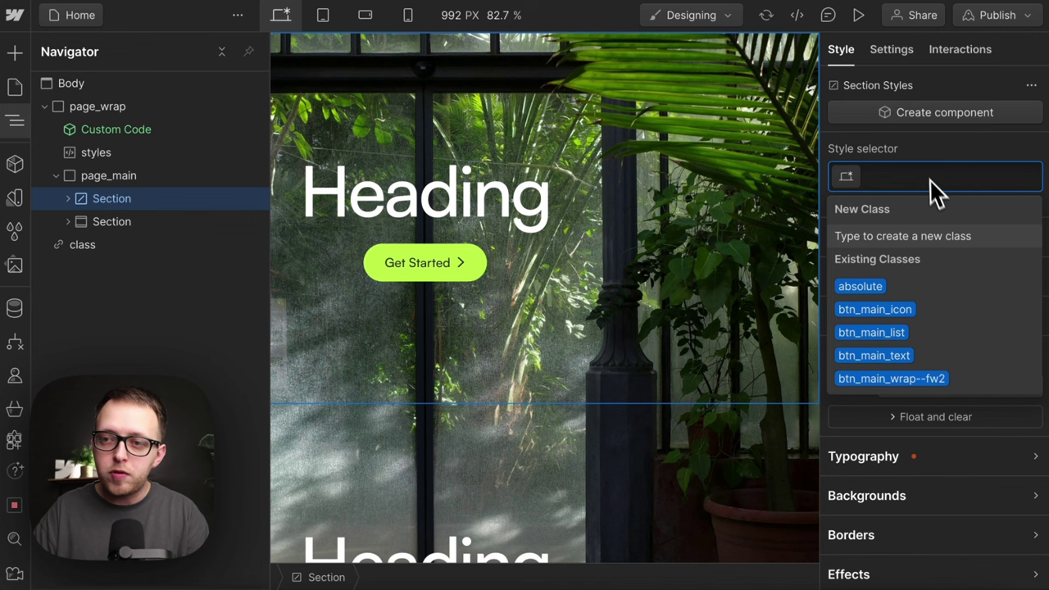
key(Escape)
Paste a section rule with position: relative into the styles embed's code and save it.
click(203, 155)
click(890, 51)
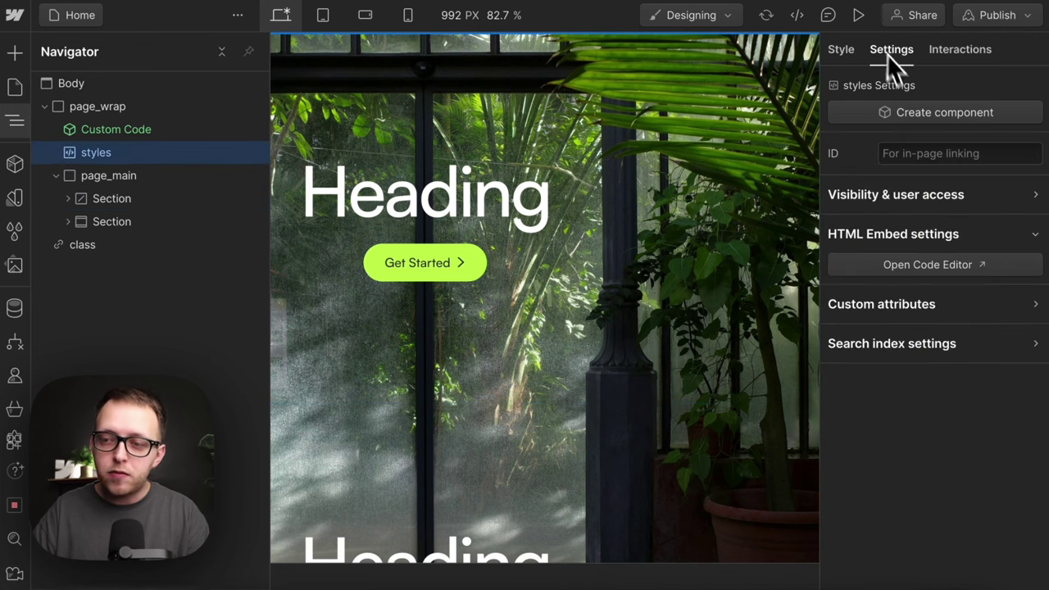
click(936, 264)
click(221, 116)
text(section {   position: relative; })
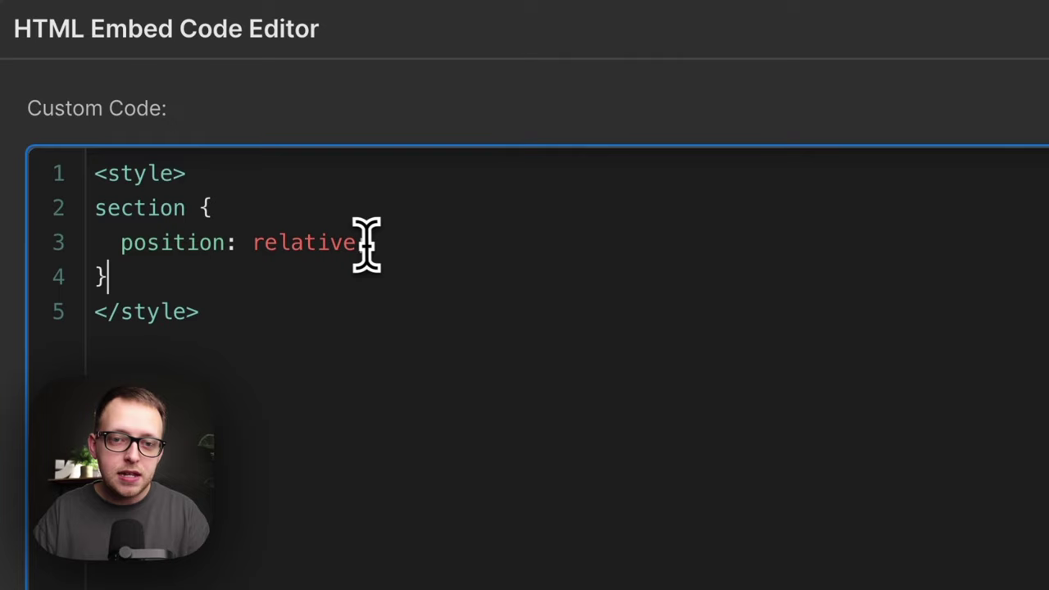
drag(367, 244, 93, 237)
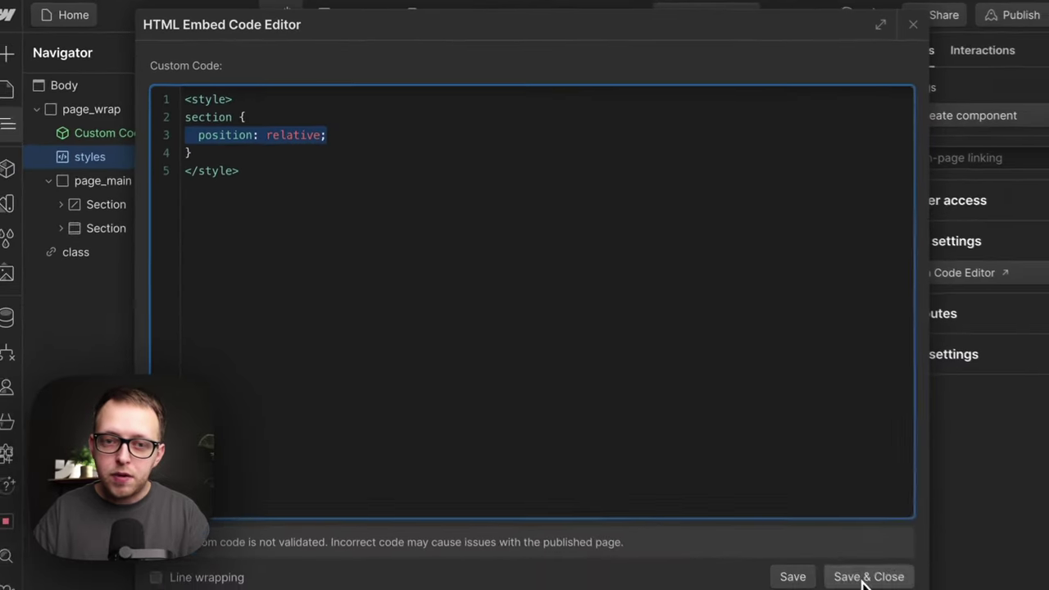
click(862, 578)
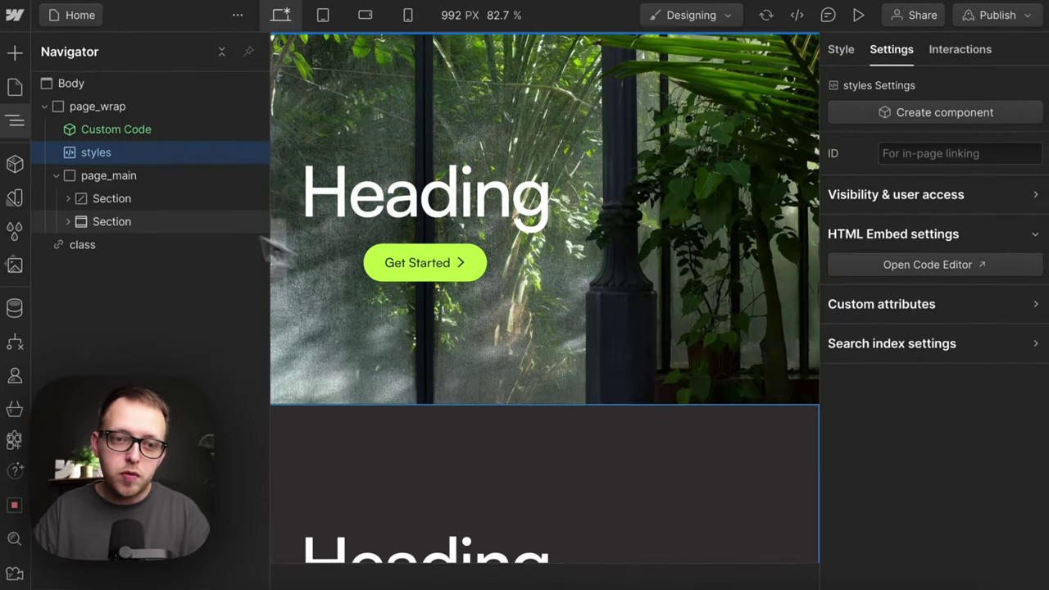
Give the first Section a new hero_section class with Static position.
click(154, 211)
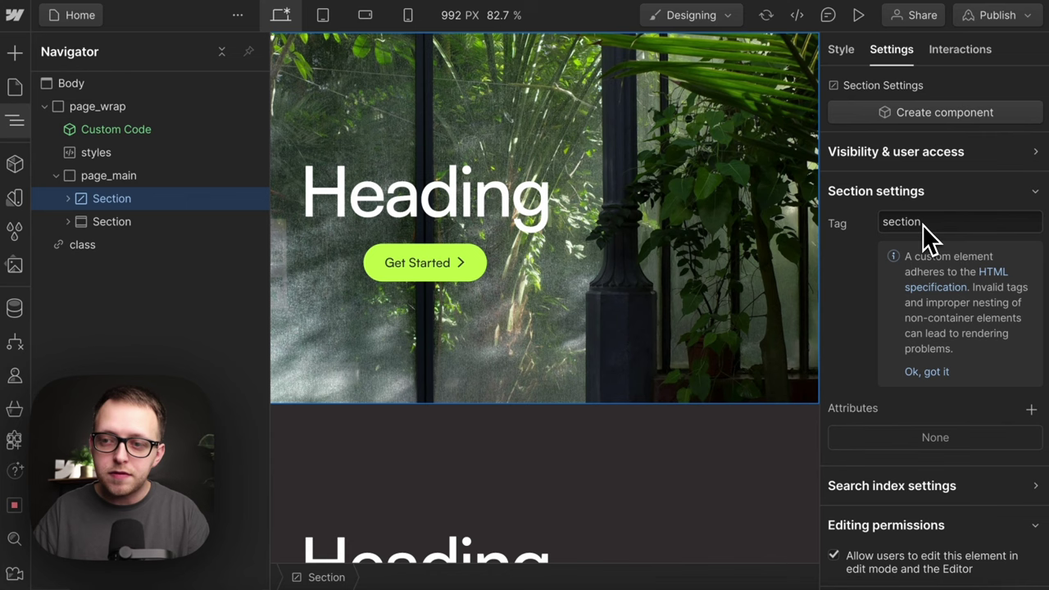
click(141, 221)
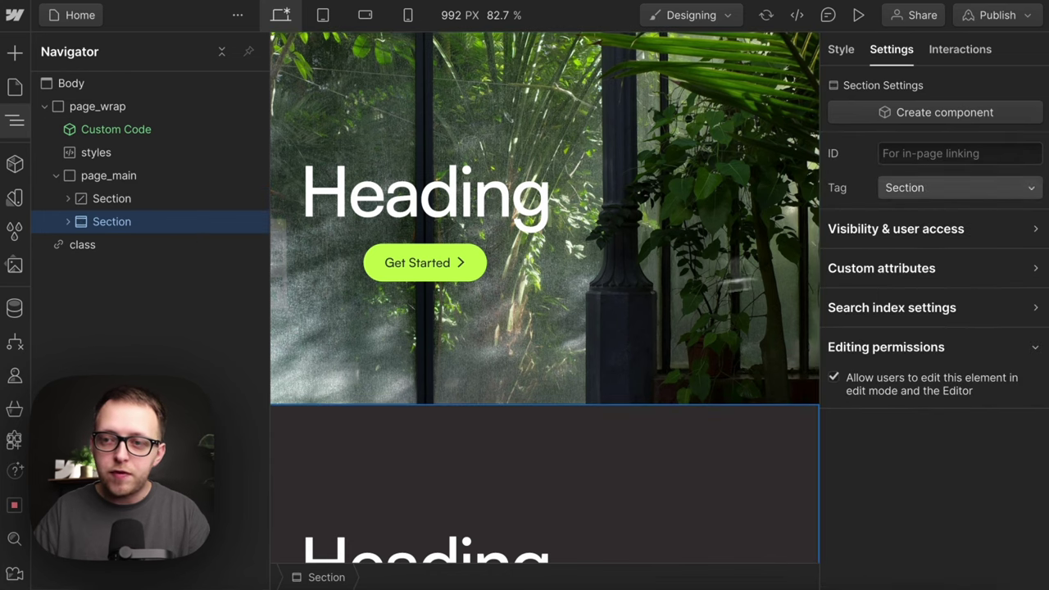
click(840, 49)
click(199, 203)
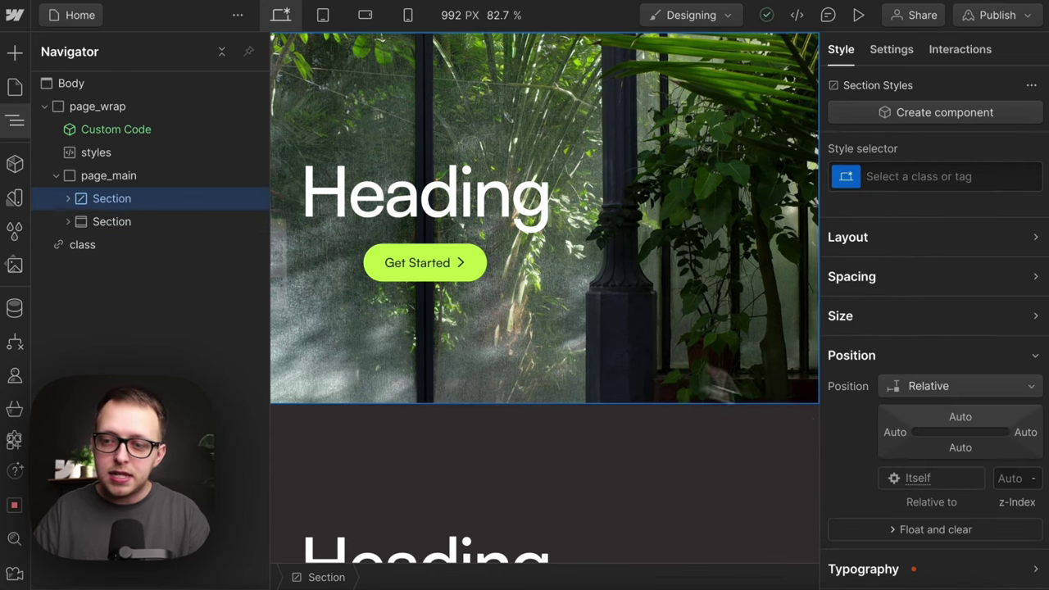
click(927, 185)
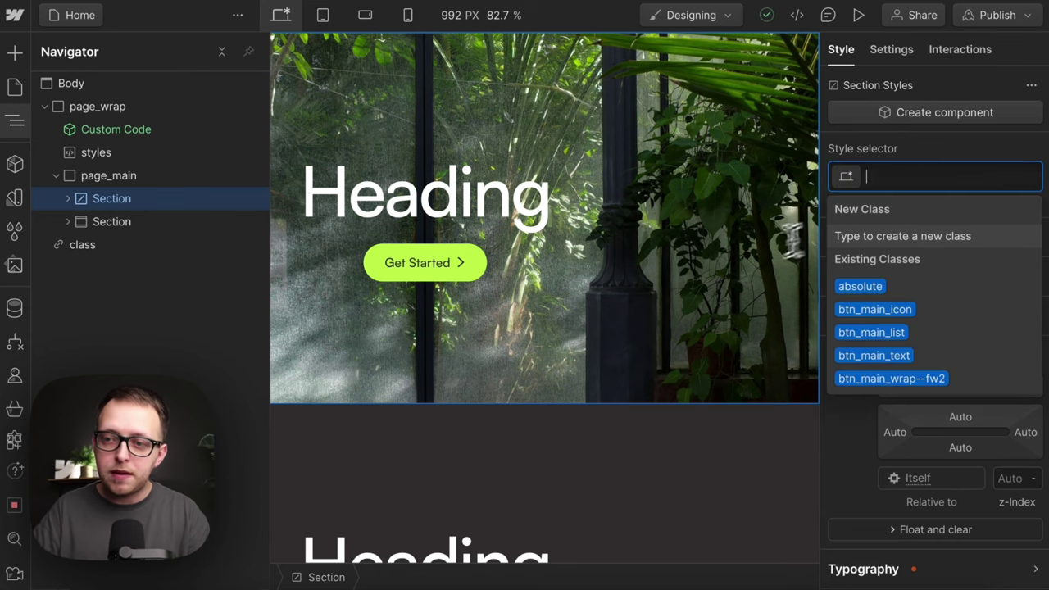
text(hero_section)
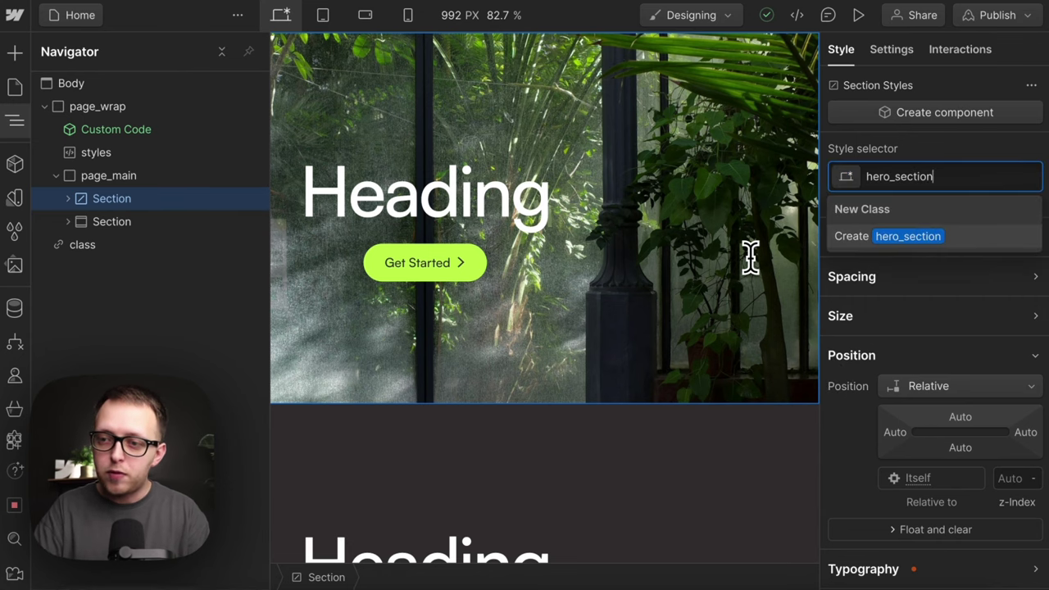
key(Return)
click(1008, 385)
click(979, 366)
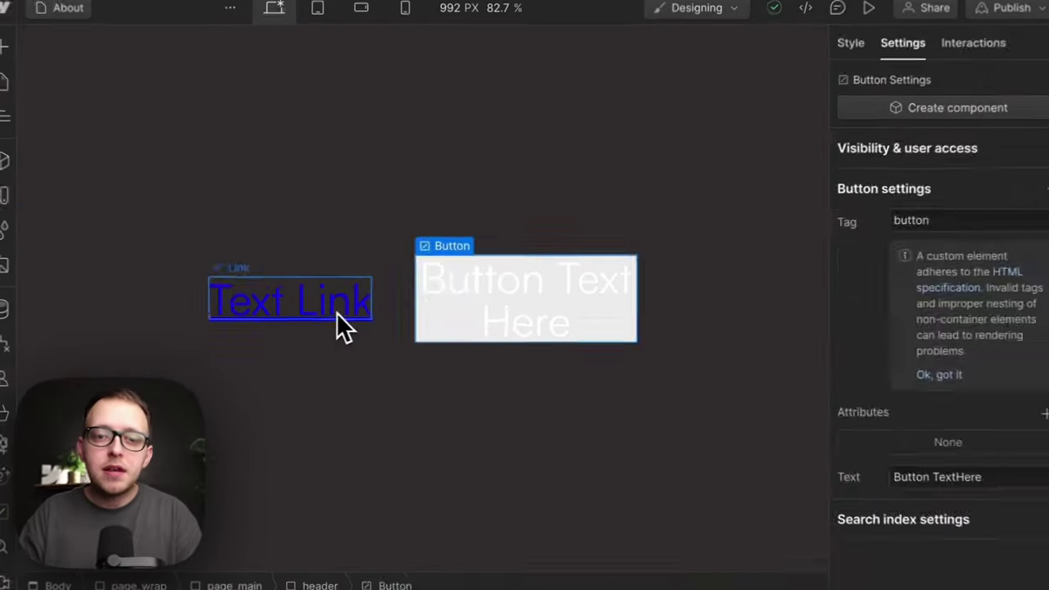
Inspect the About page button's tag in Settings and its default padding in Style.
click(337, 312)
click(566, 313)
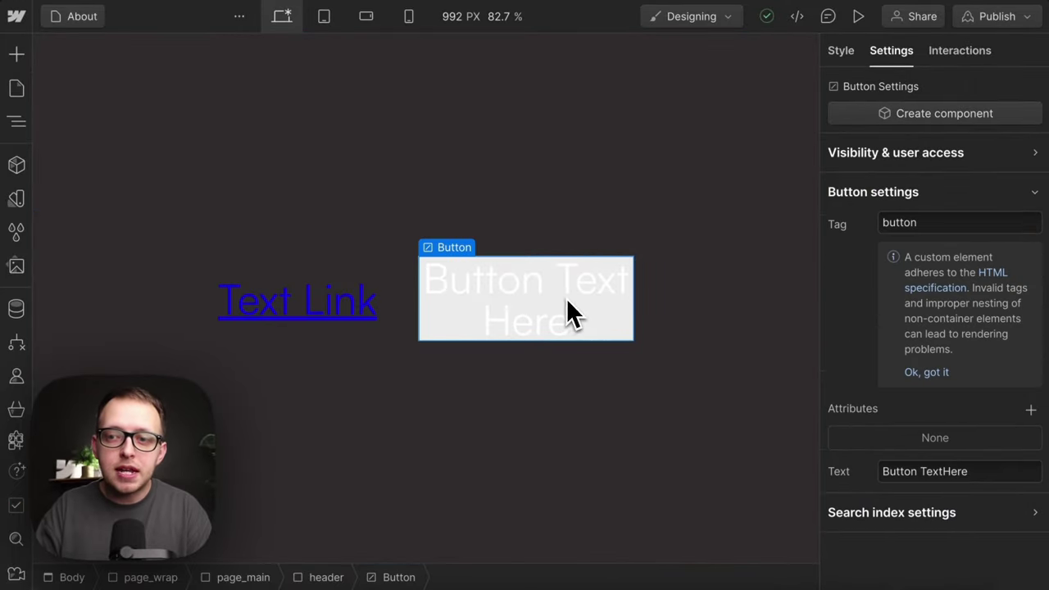
click(992, 225)
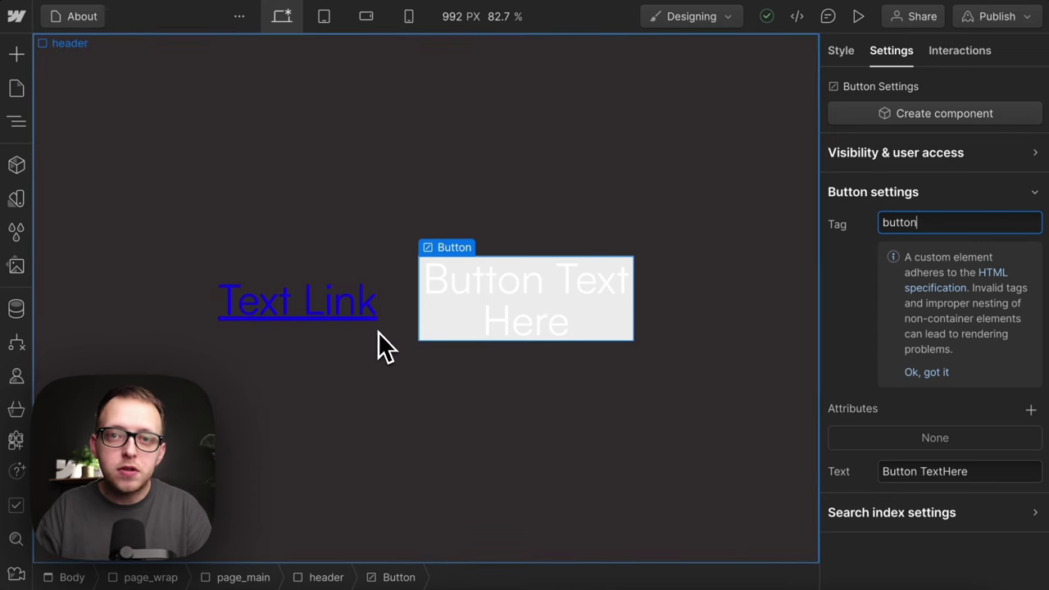
click(516, 312)
click(842, 53)
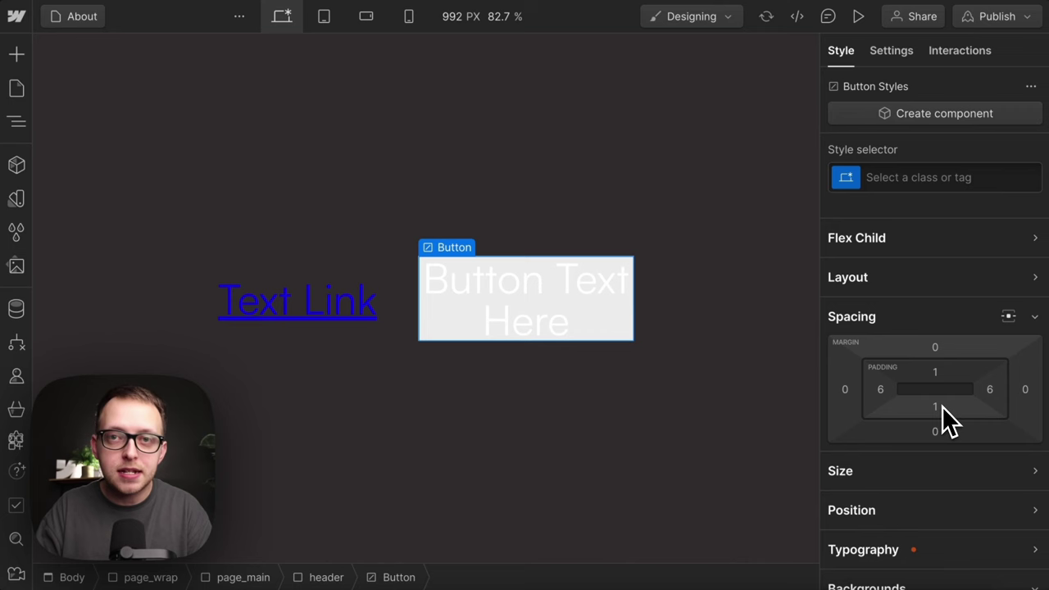
Select the styles embed through the Navigator.
click(16, 122)
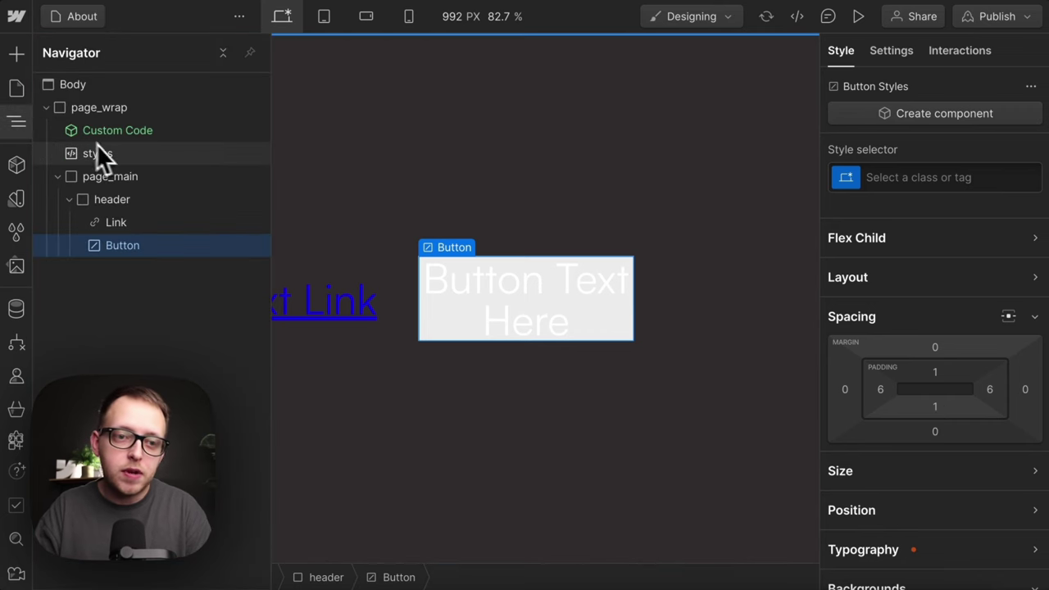
click(98, 153)
click(15, 120)
Paste link and button reset CSS (inherit colour, no underline, no background or padding) into the styles embed.
click(886, 47)
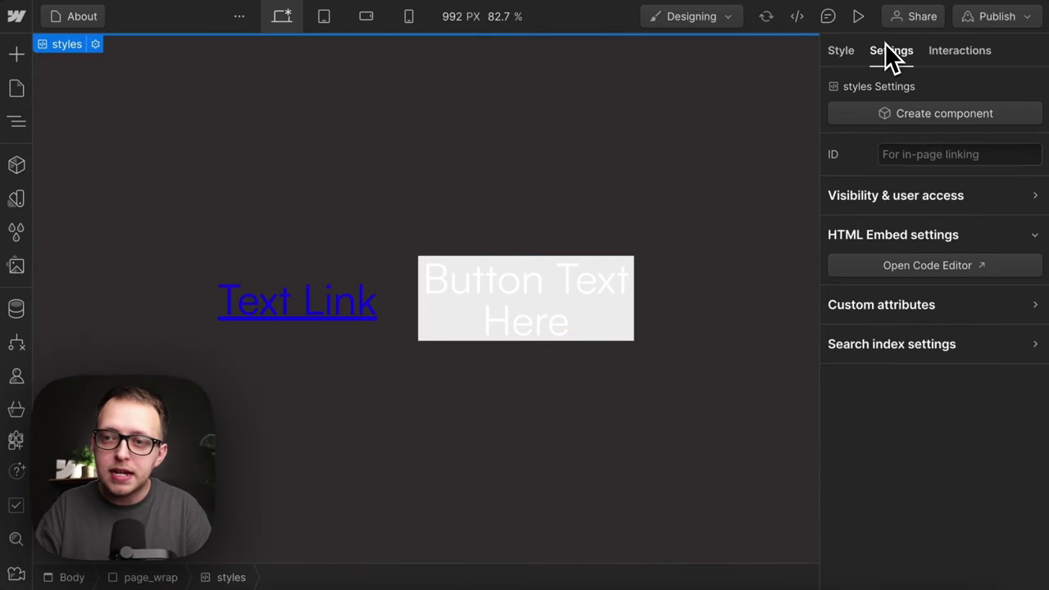
click(942, 266)
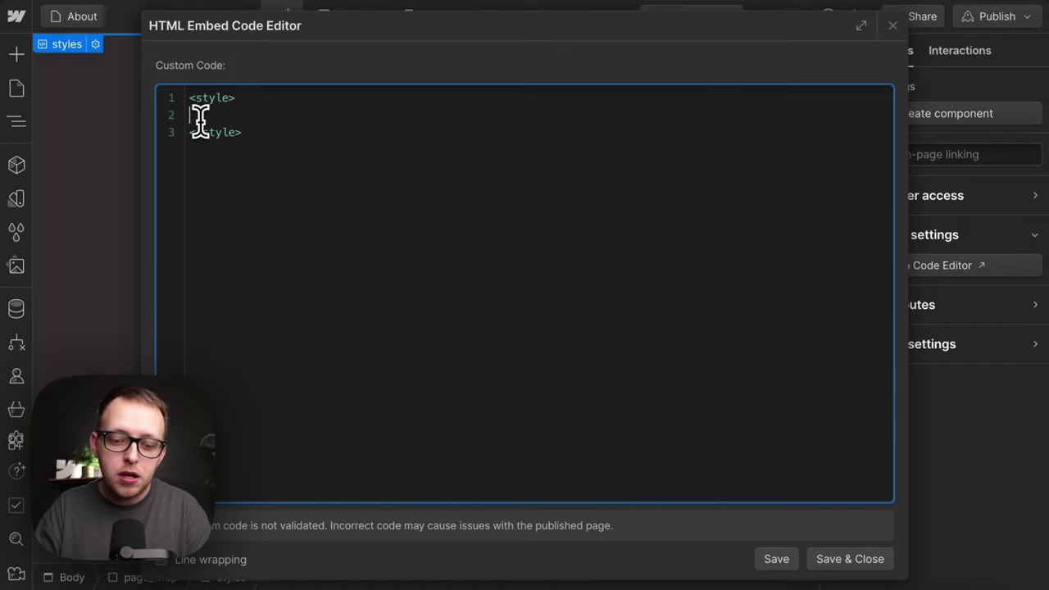
text(a {   color: inherit;   text-decoration: none; } button {   background-color: unset;   padding: unset;   text-align: inherit; })
drag(343, 135, 157, 136)
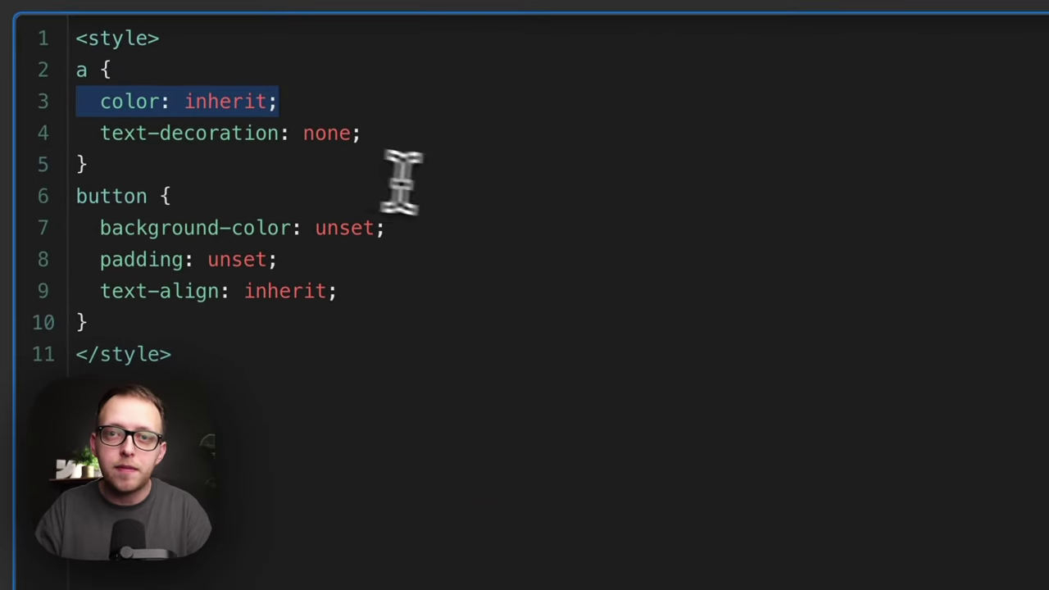
drag(364, 133, 38, 140)
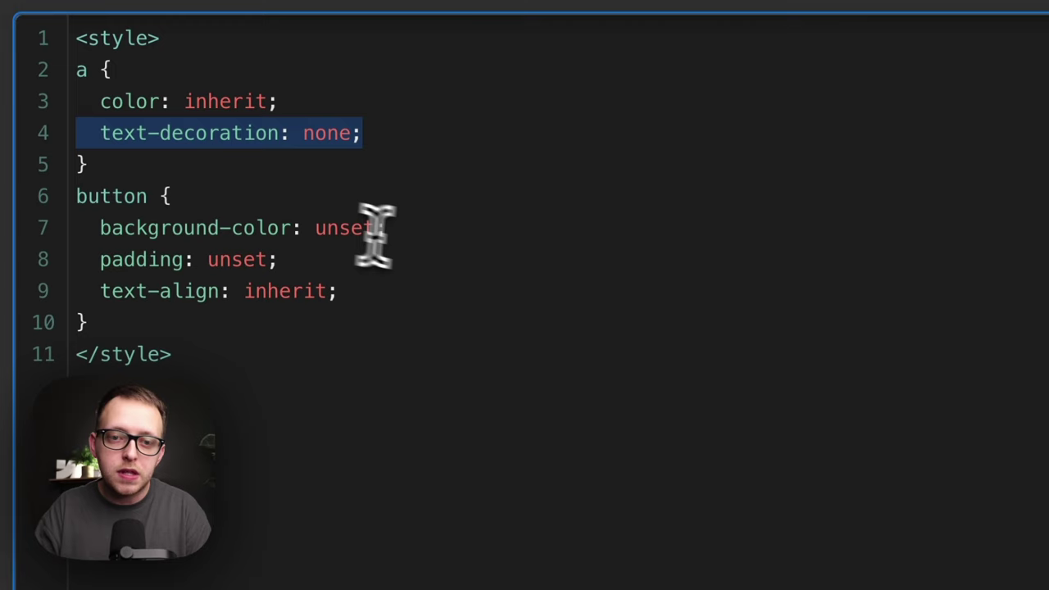
drag(387, 228, 82, 218)
drag(279, 259, 92, 261)
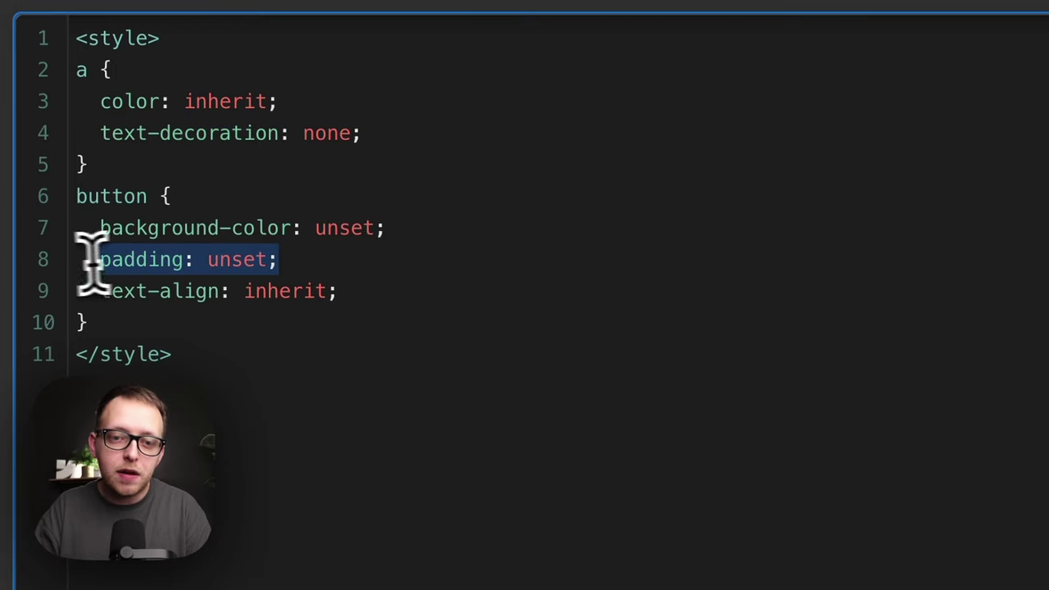
drag(340, 290, 52, 323)
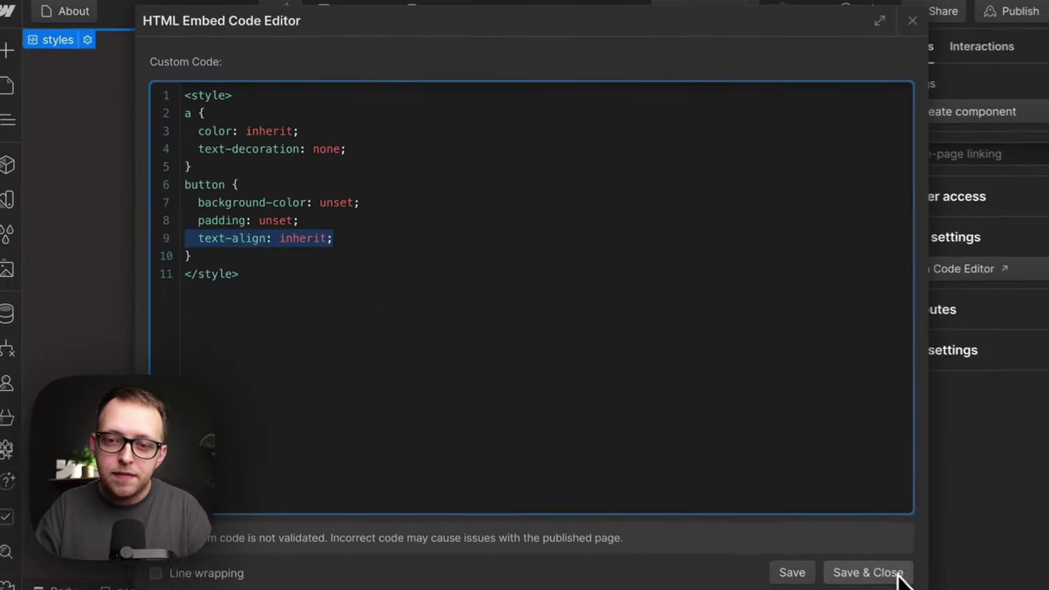
click(889, 572)
Check the button's Style properties to confirm the reset took effect.
click(586, 327)
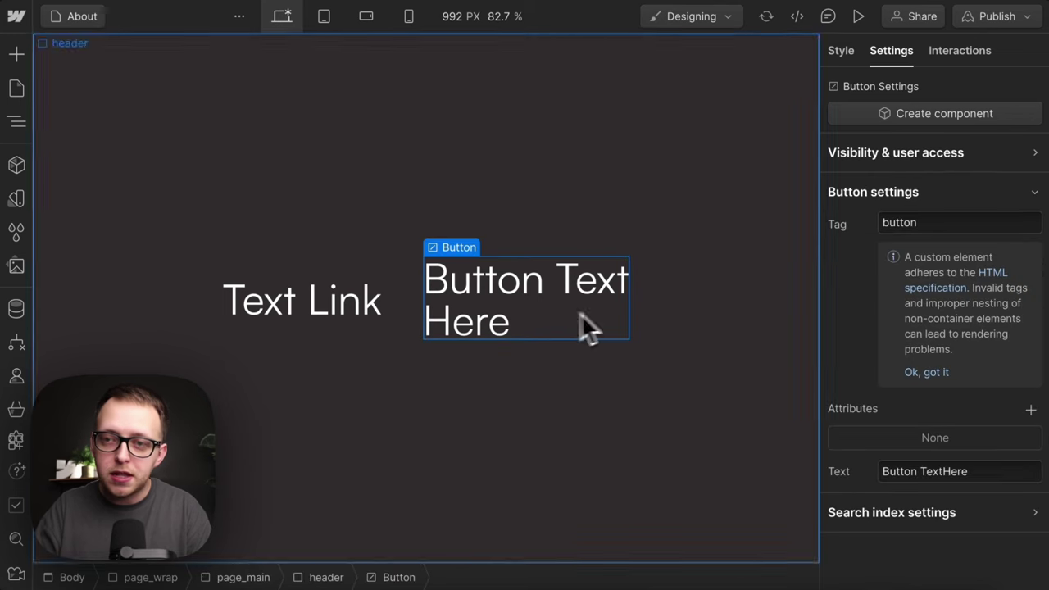
click(841, 51)
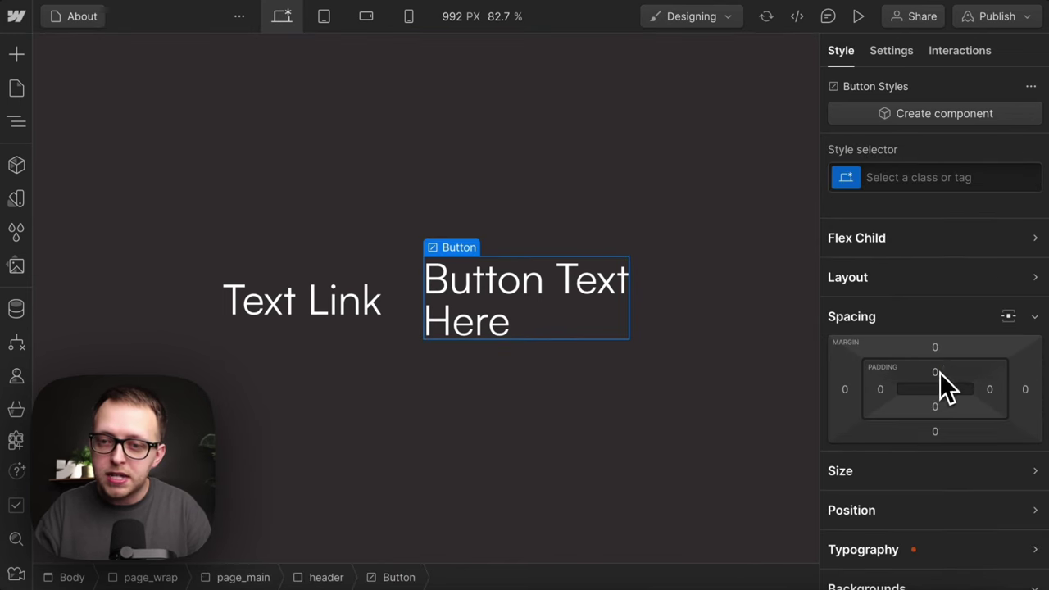
drag(941, 374, 936, 401)
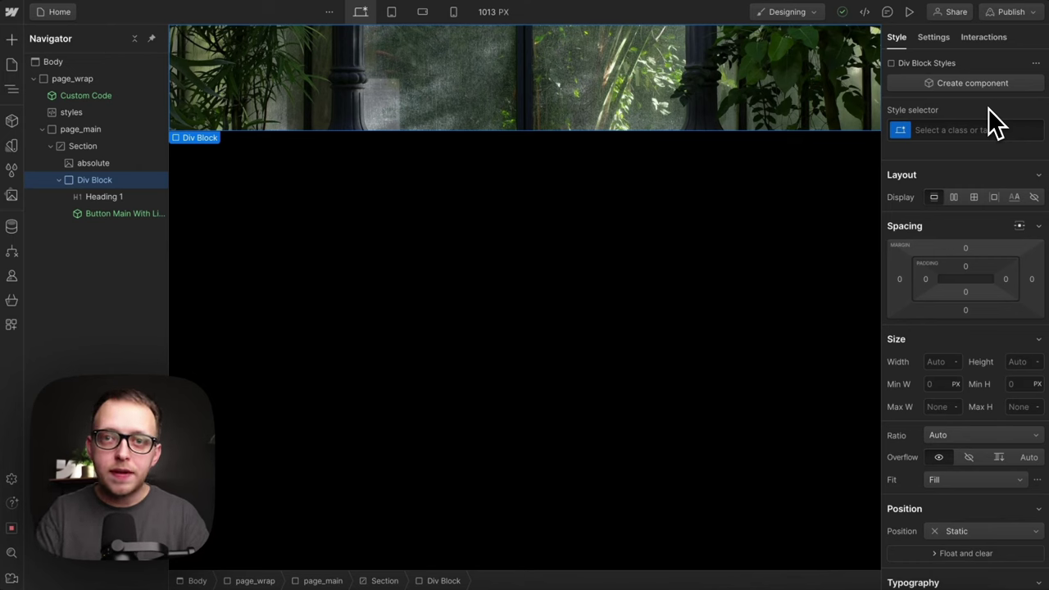
Add a container class with max-width from the main variable, auto side margins and 100% width.
key(ctrl+Return)
text(container)
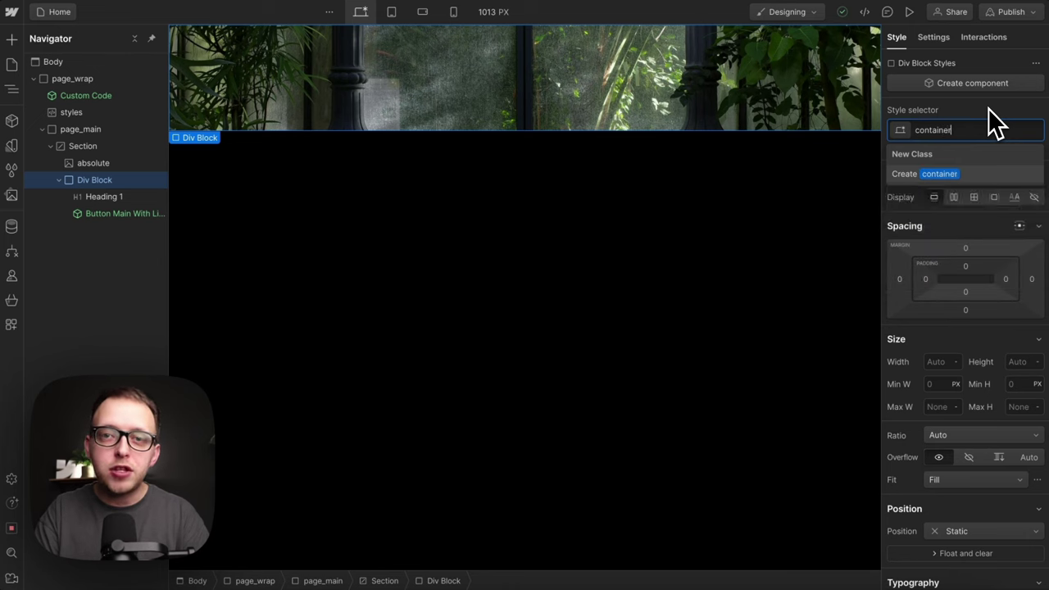
key(Return)
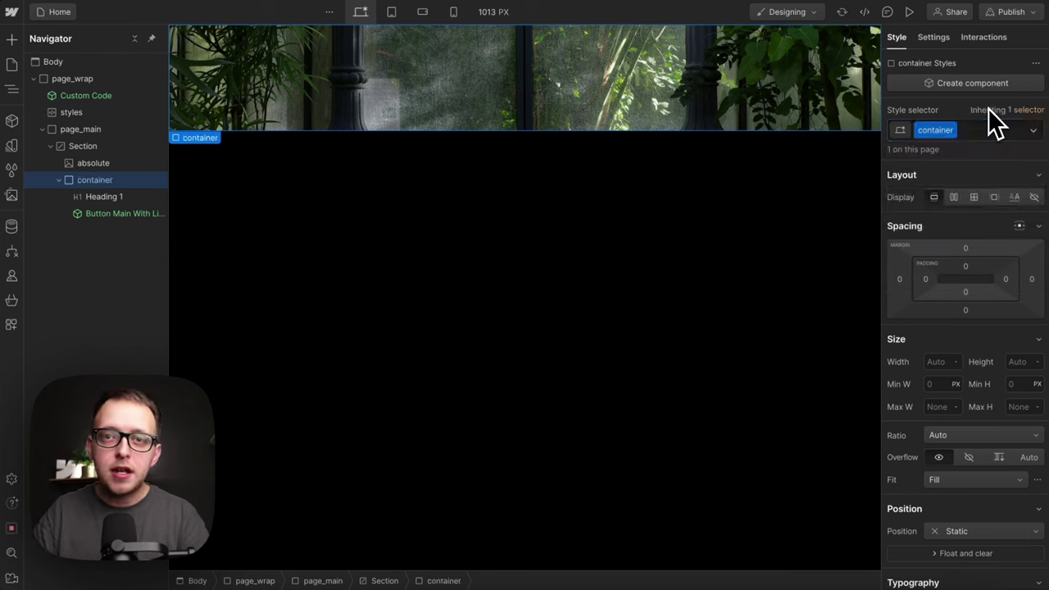
click(924, 402)
text(max)
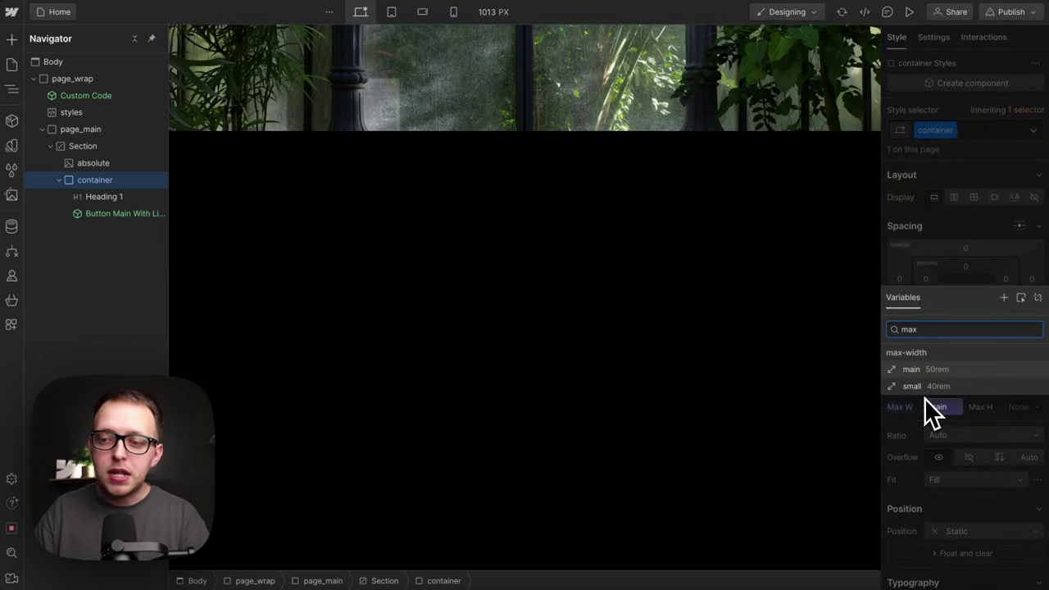
click(981, 372)
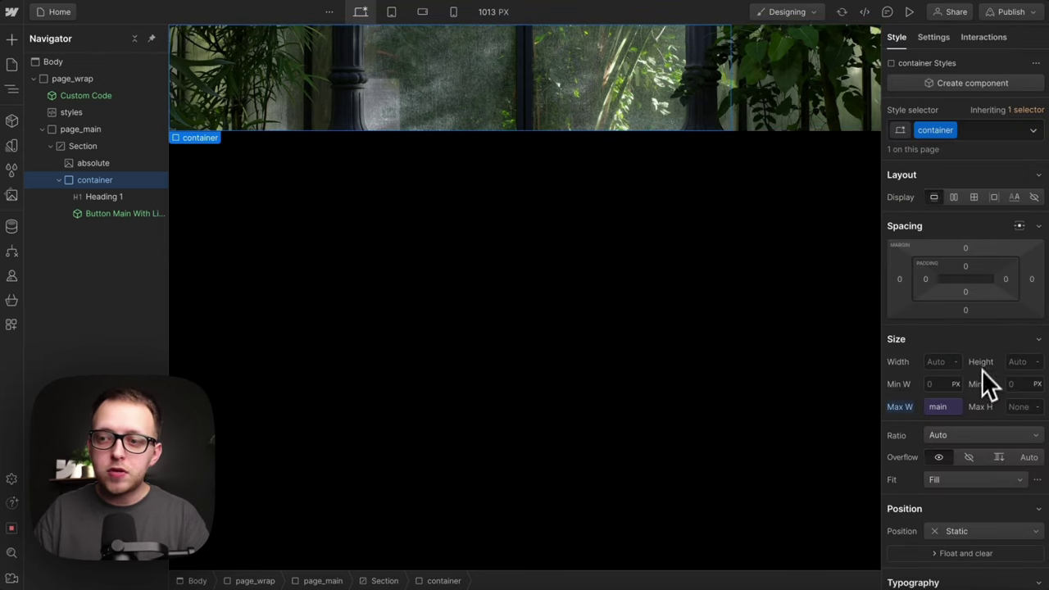
click(1018, 228)
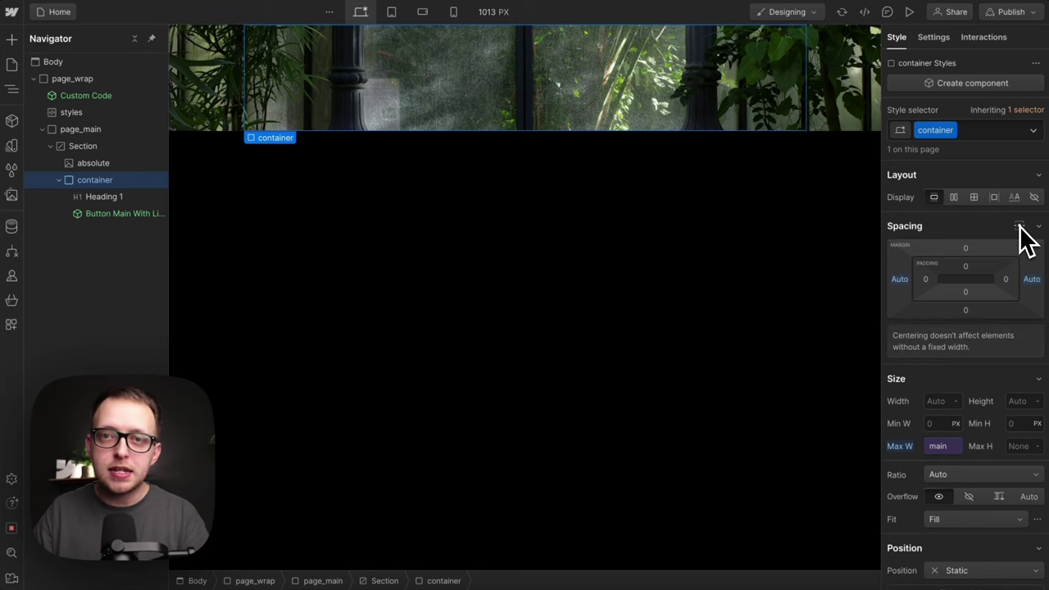
click(943, 401)
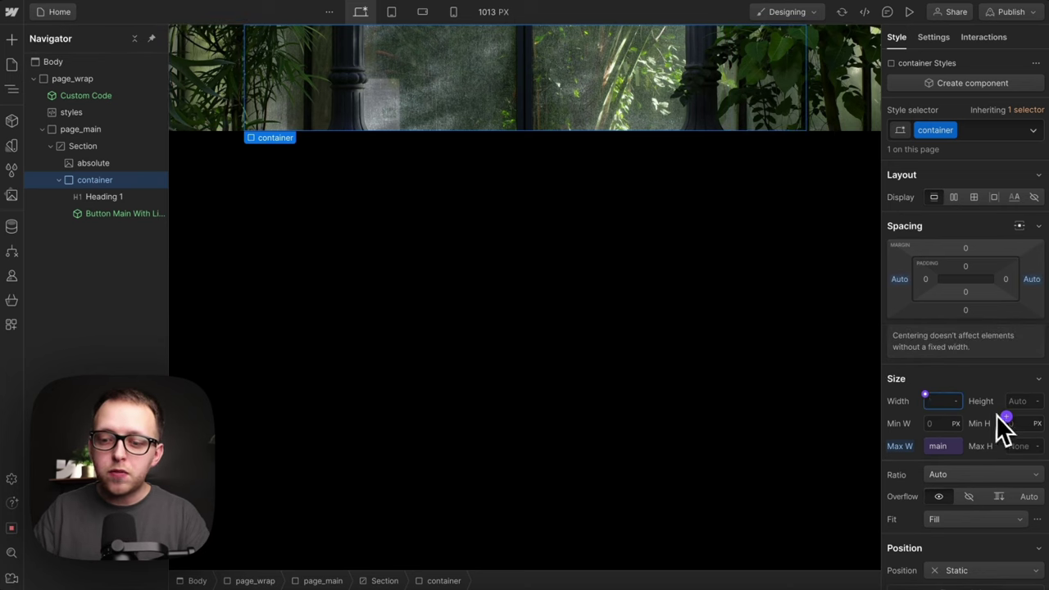
text(100)
key(Return)
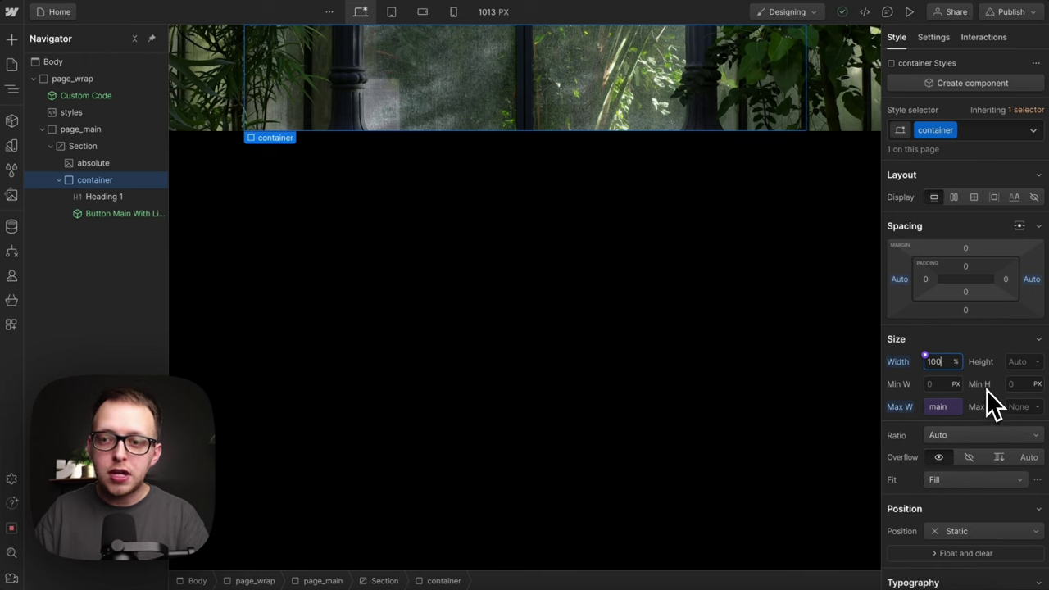
Set the container's left and right padding to the padding-horizontal main 2rem variable.
click(925, 280)
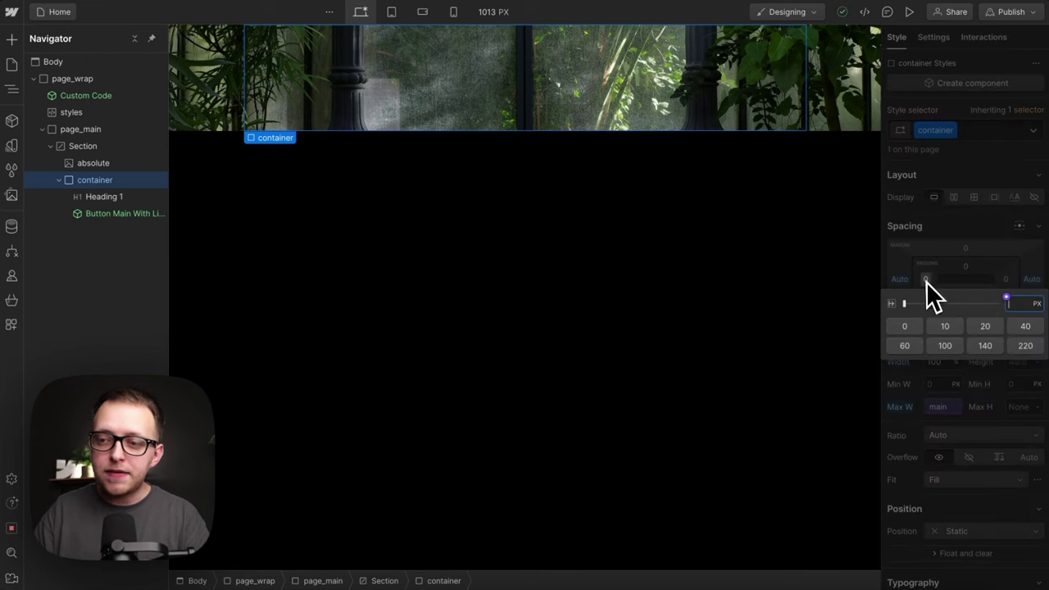
click(1004, 297)
text(padd)
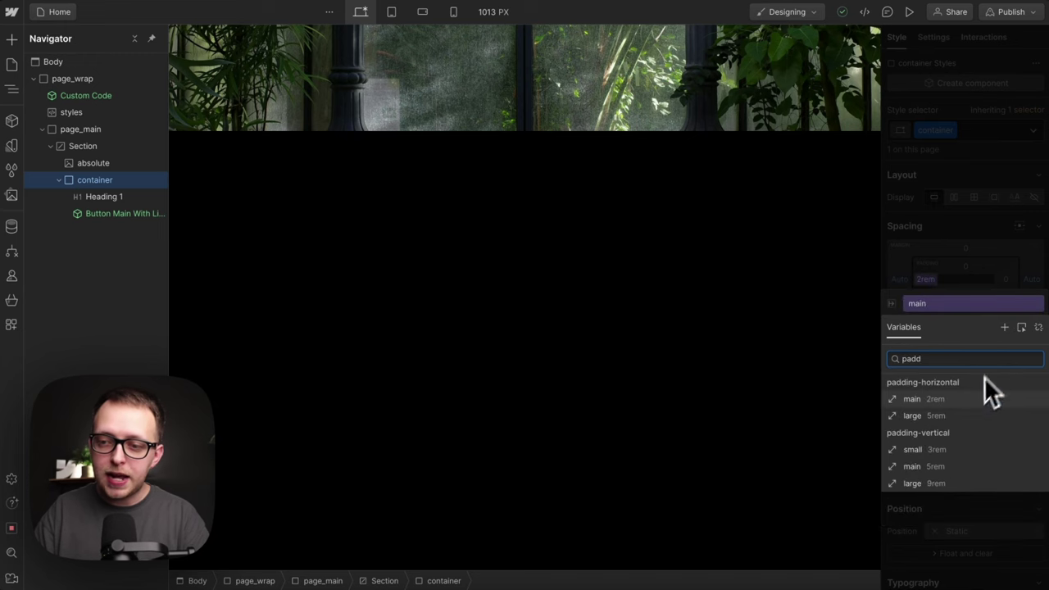
click(966, 400)
click(1016, 283)
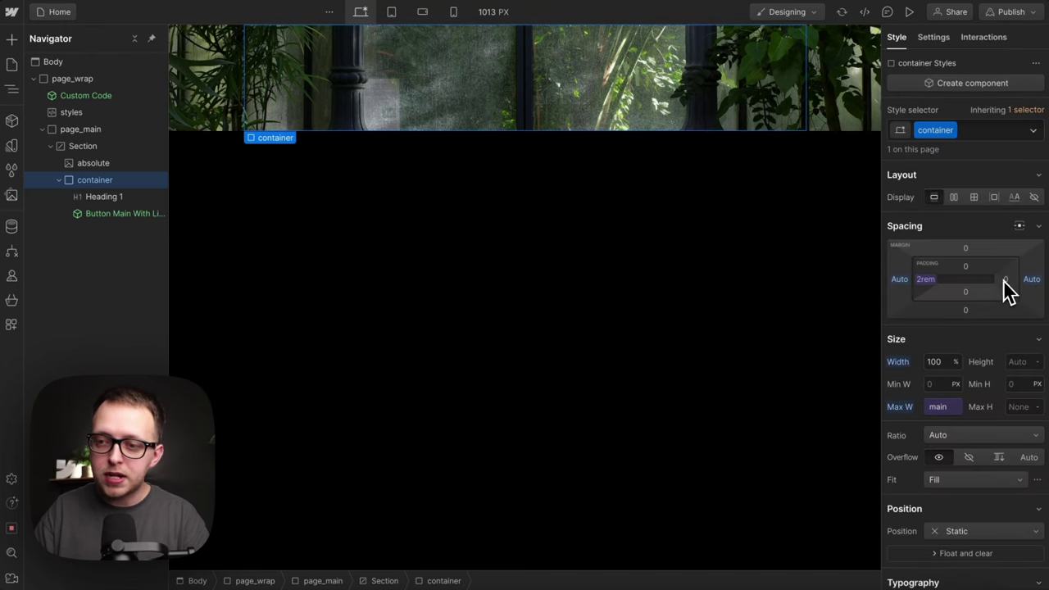
click(1005, 280)
click(1007, 299)
text(padd)
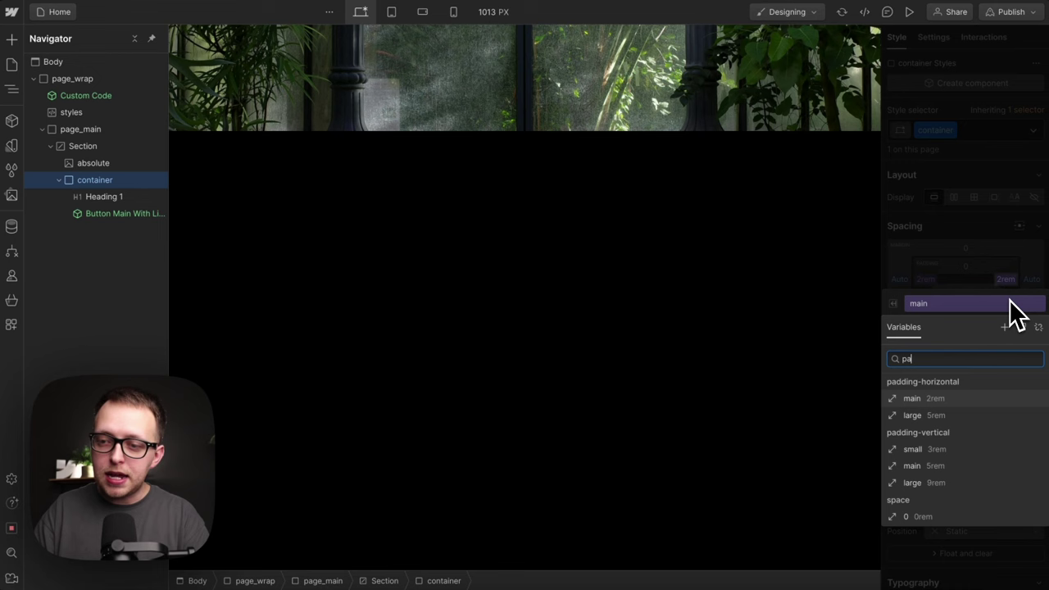
click(969, 397)
click(981, 279)
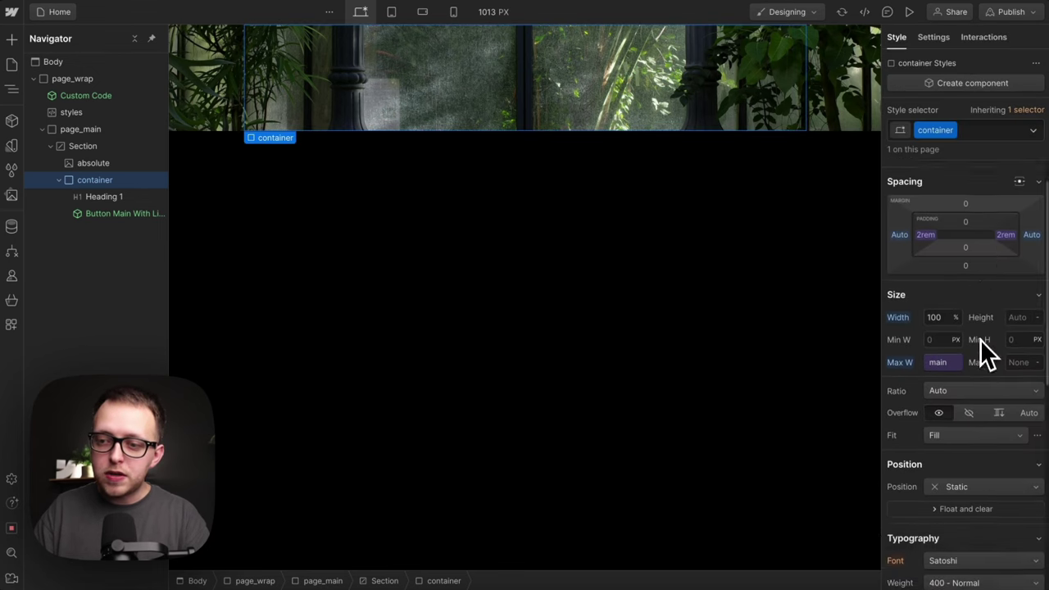
Set the container's position to Relative.
scroll(980, 352, down, 2)
click(973, 390)
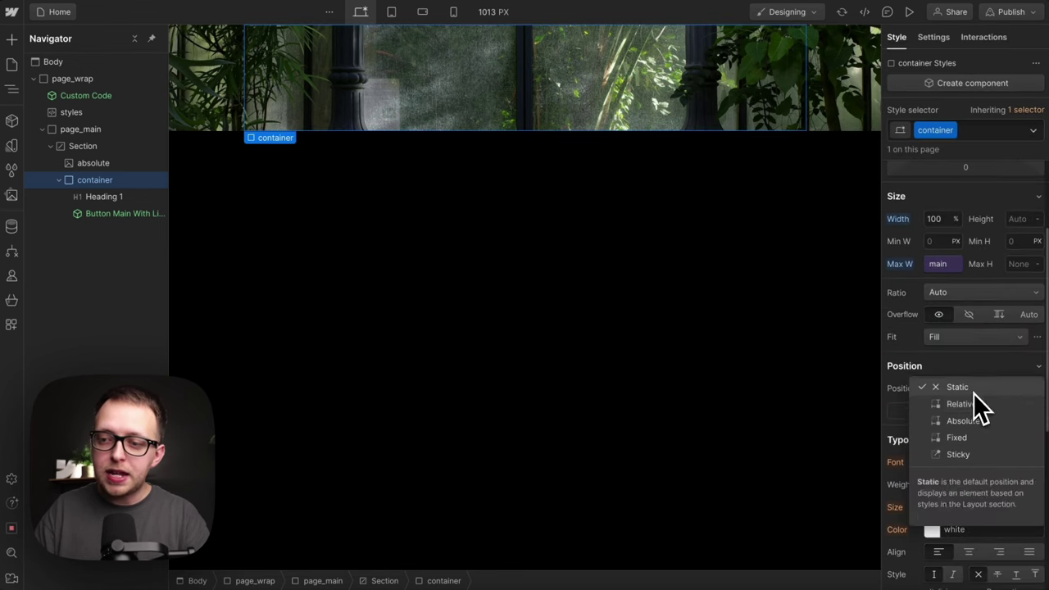
click(1014, 405)
scroll(1019, 422, up, 3)
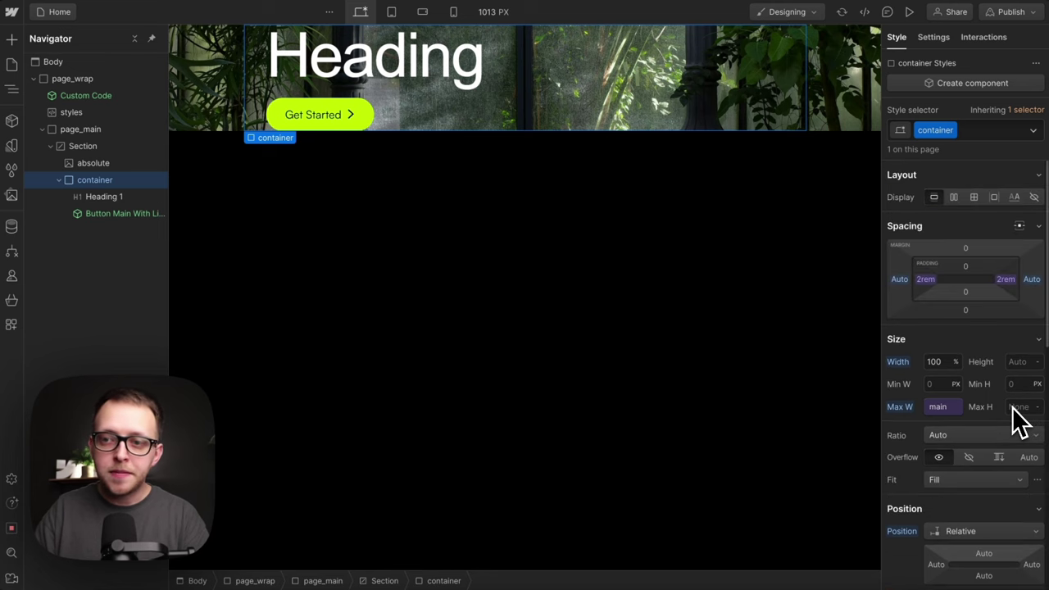
Bind the container's top and bottom padding to the padding-vertical main variable (5rem).
click(966, 267)
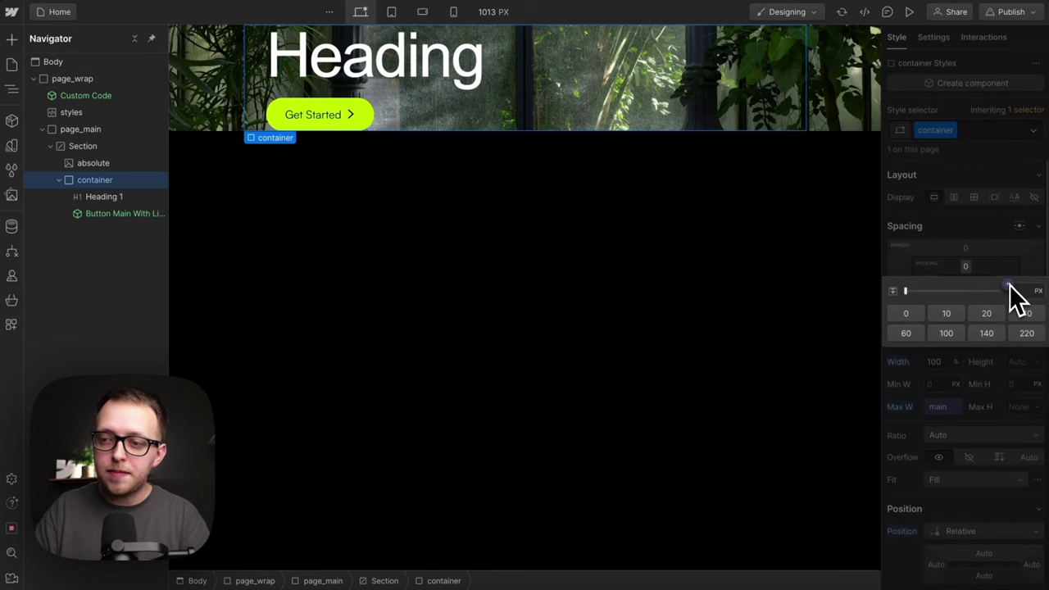
click(1008, 286)
text(padd)
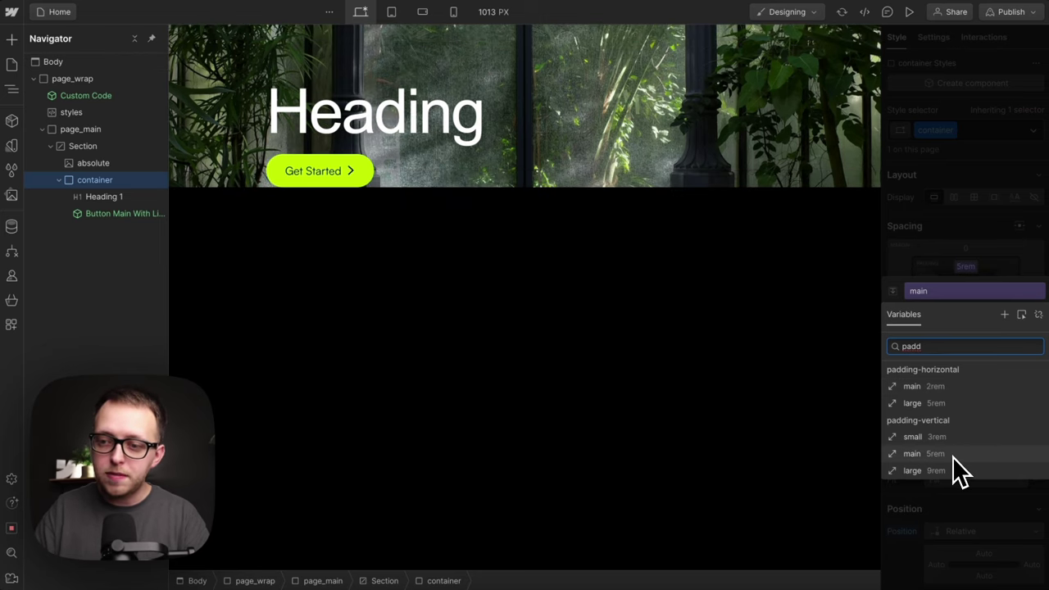
click(952, 457)
click(966, 292)
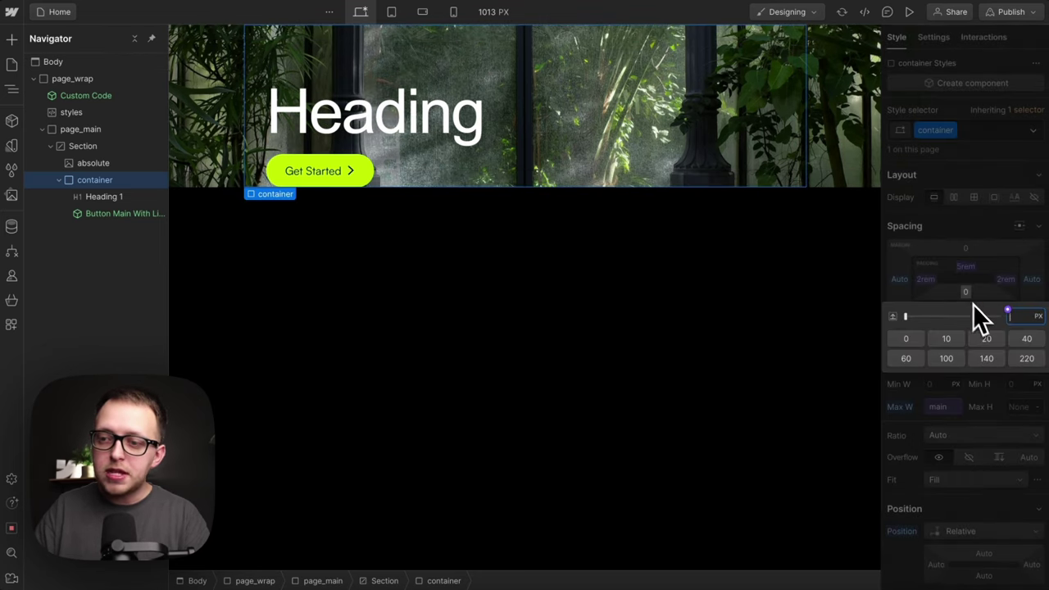
click(1009, 312)
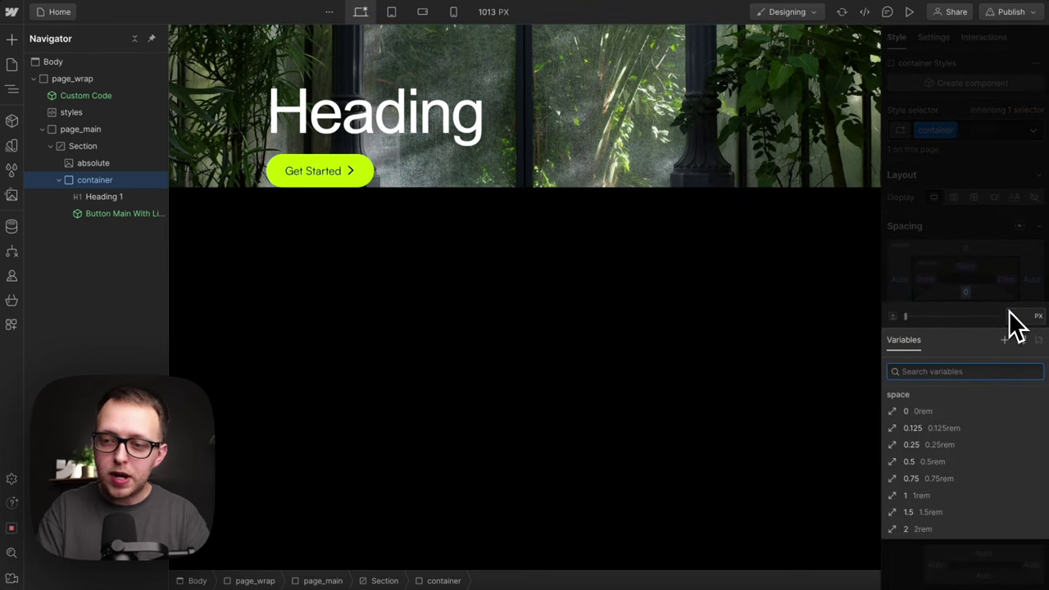
text(padd)
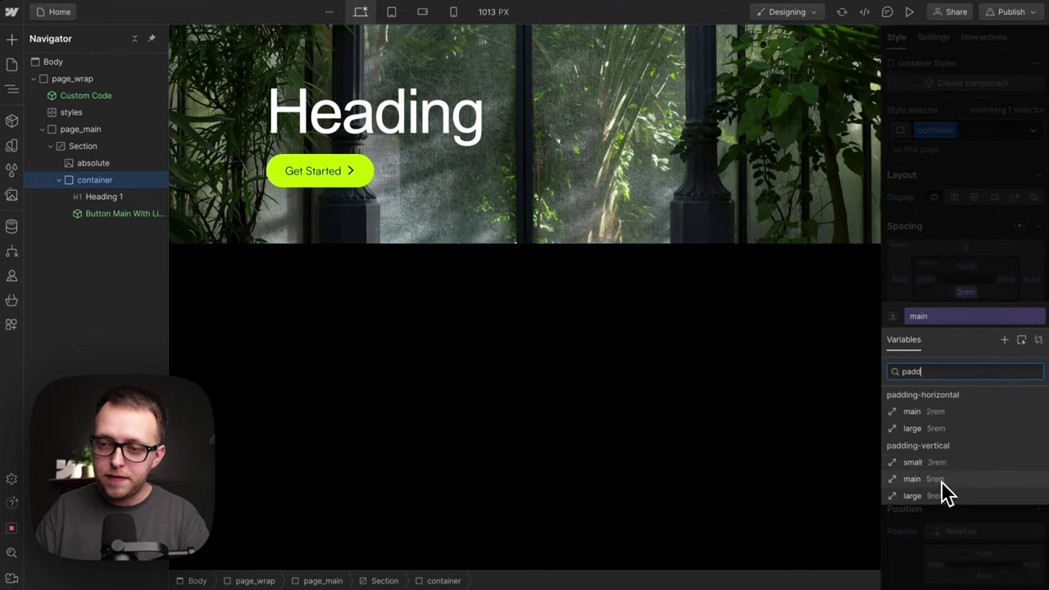
click(944, 479)
Add an is-hero combo with 100 VH min height, vertical flex direction and space-between justification.
click(982, 261)
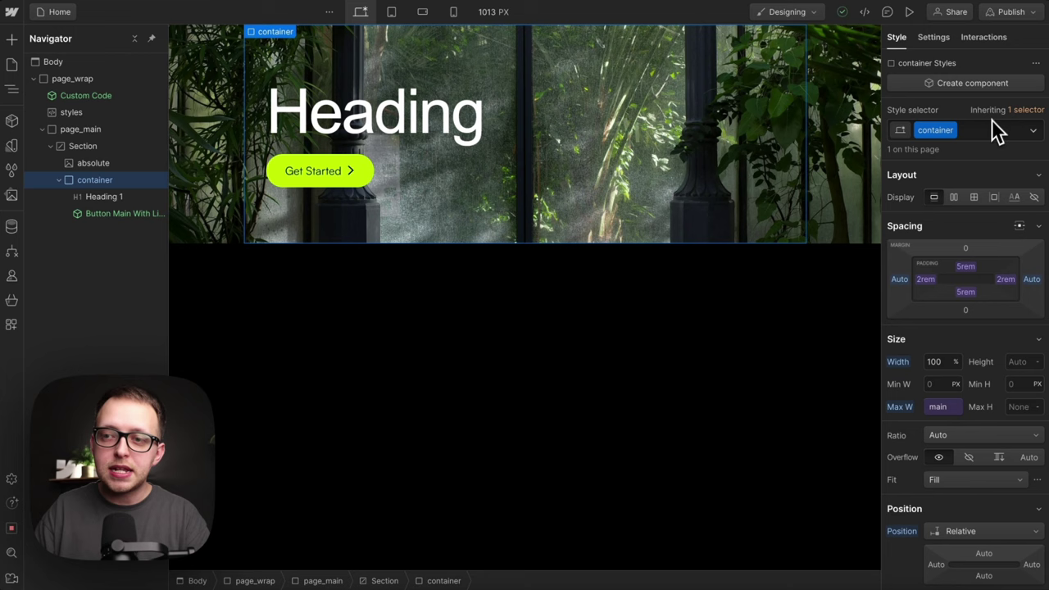
click(990, 129)
text(is-hero)
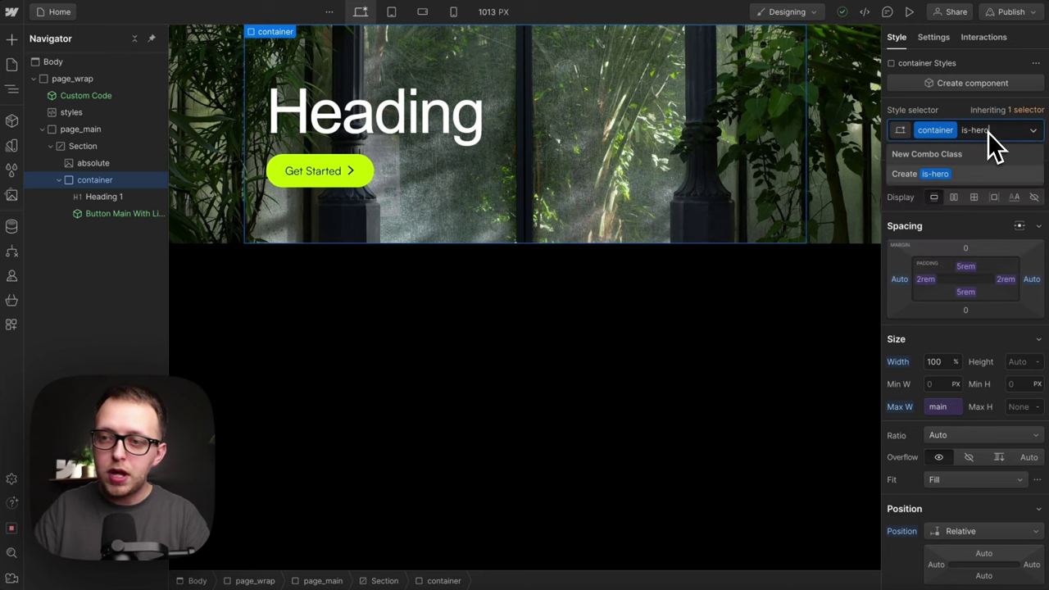
key(Return)
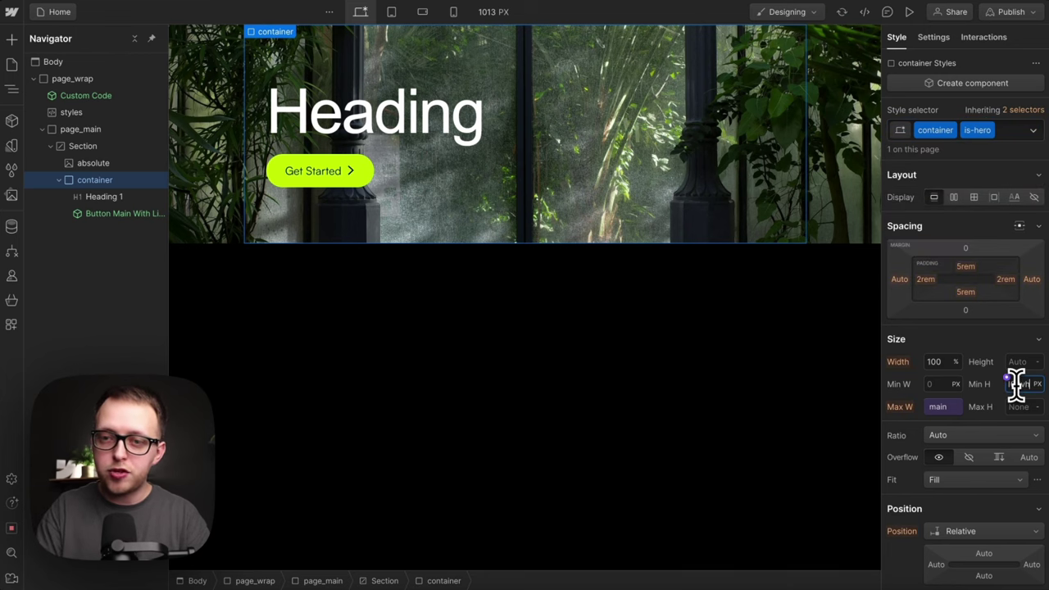
key(Return)
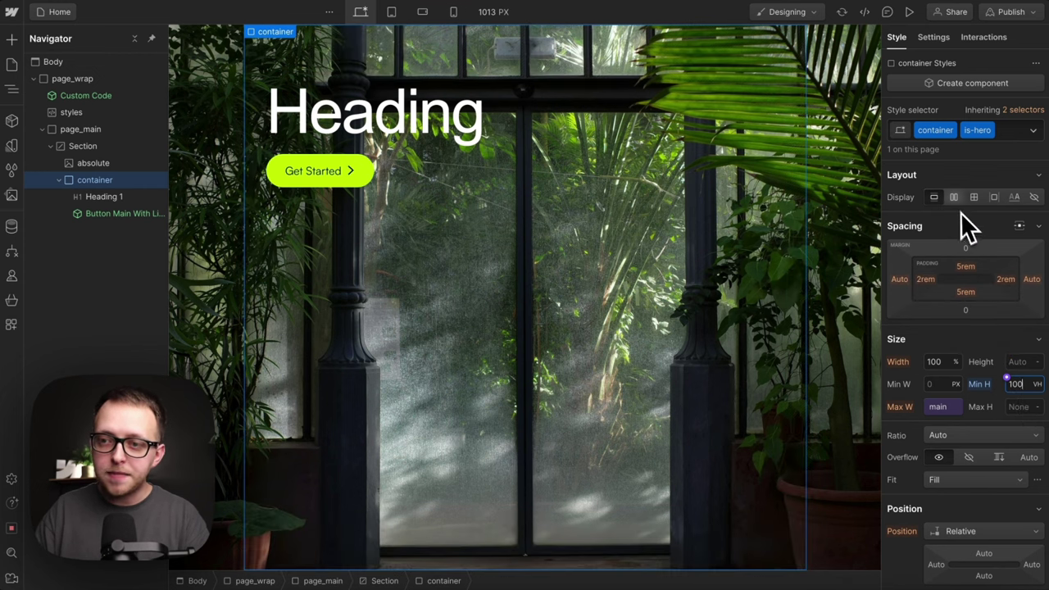
click(954, 197)
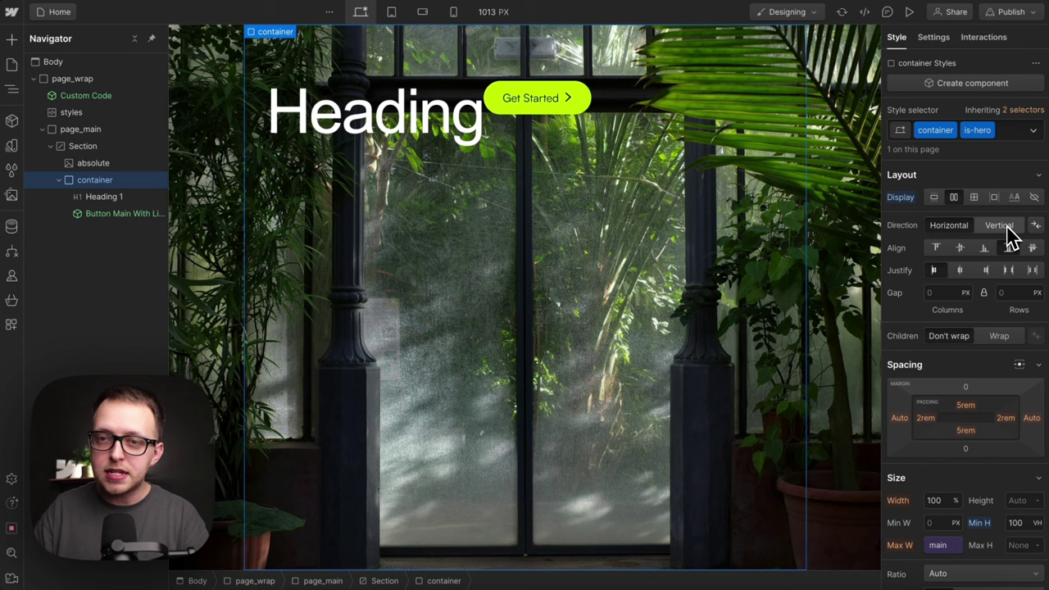
click(1007, 226)
click(1009, 272)
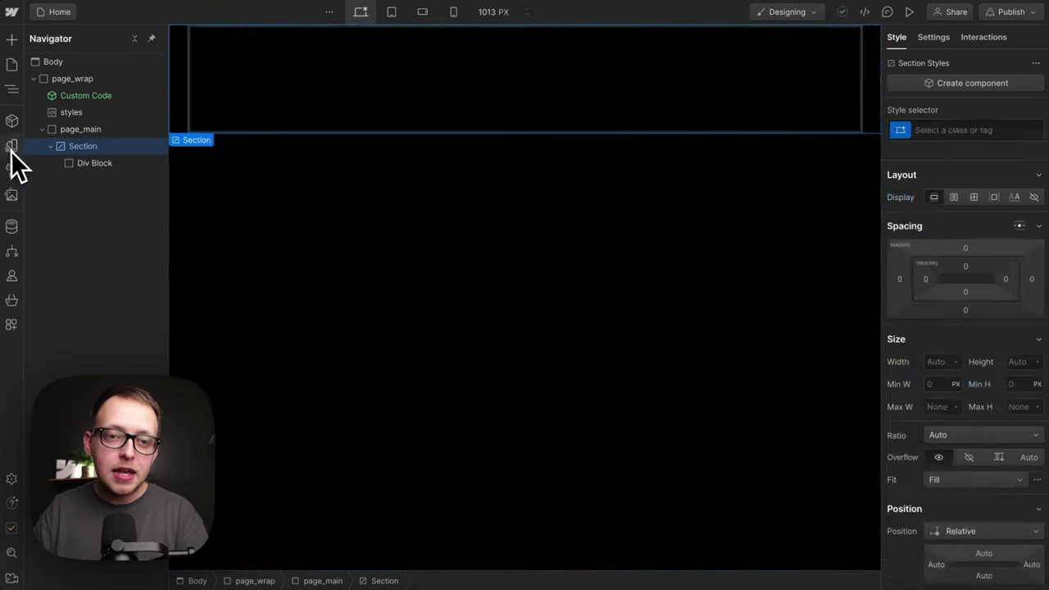
In the Variables panel, make padding-vertical main reference the space 6 variable (6rem).
click(11, 146)
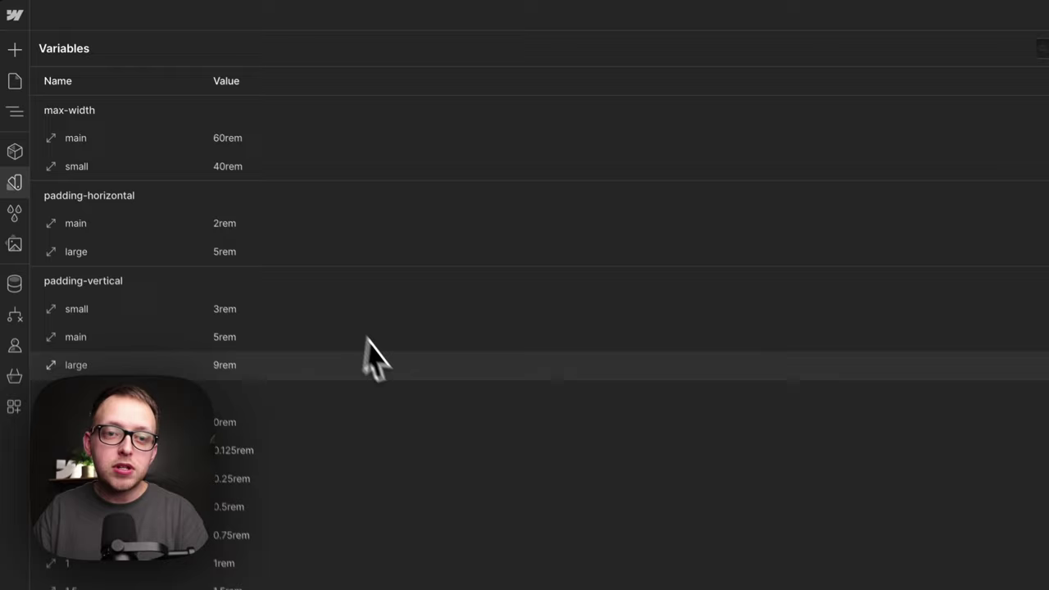
scroll(442, 410, down, 3)
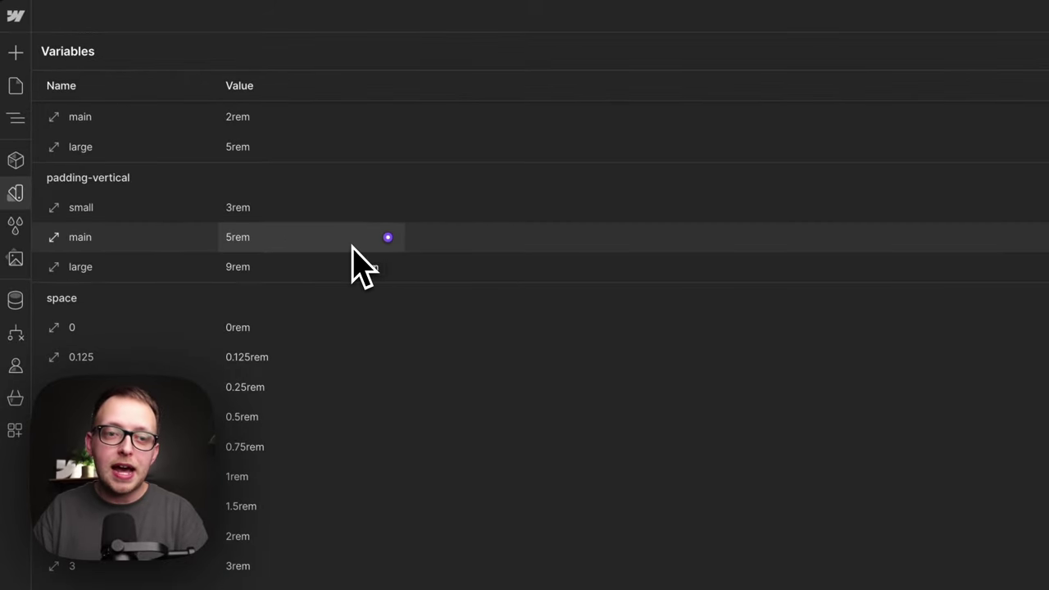
scroll(362, 264, up, 1)
scroll(340, 331, down, 1)
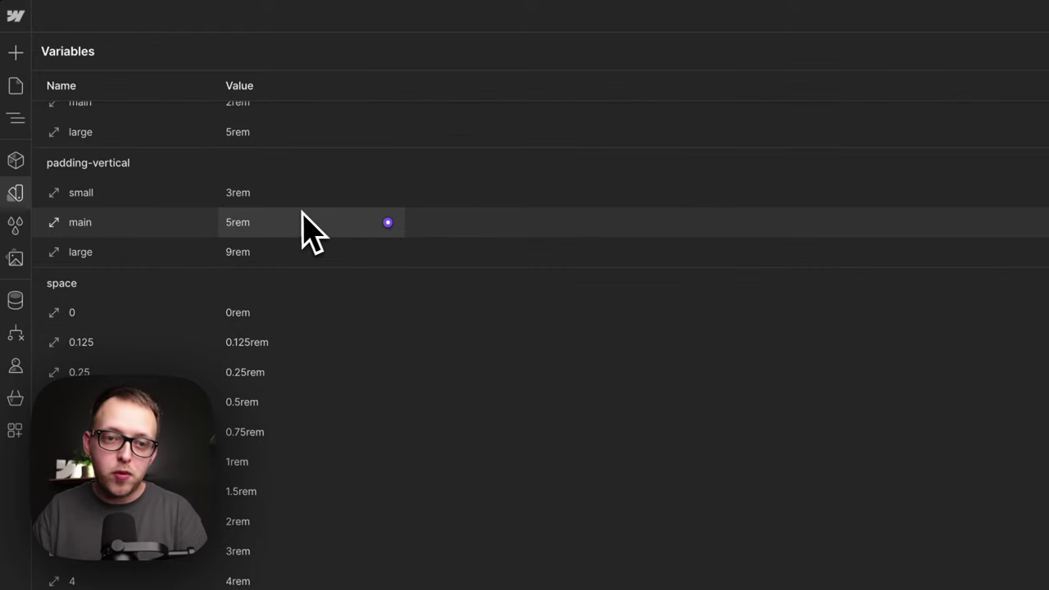
scroll(913, 227, down, 2)
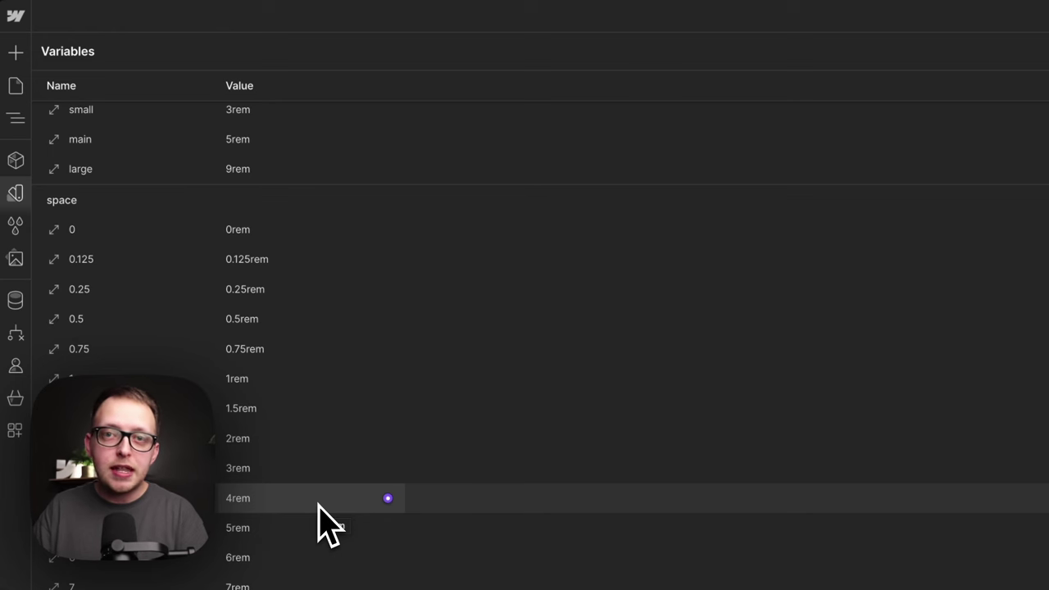
scroll(324, 504, up, 3)
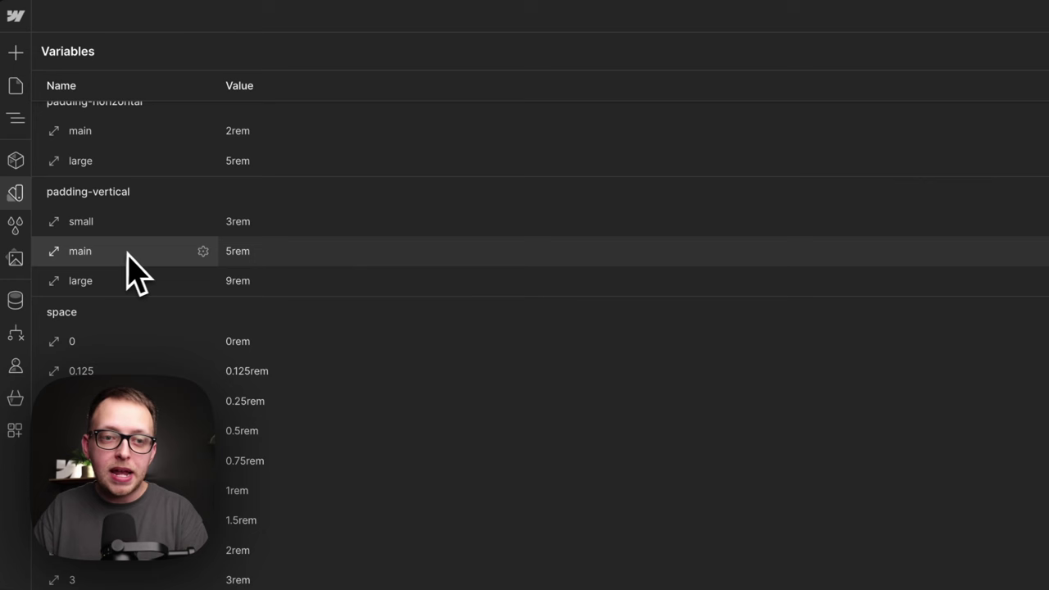
click(387, 252)
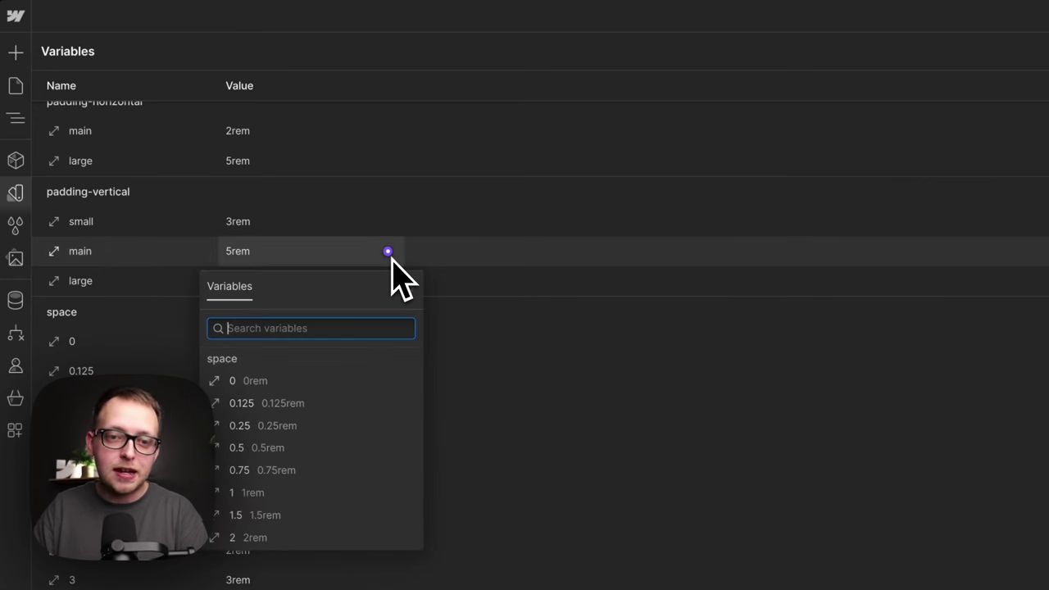
scroll(349, 445, down, 5)
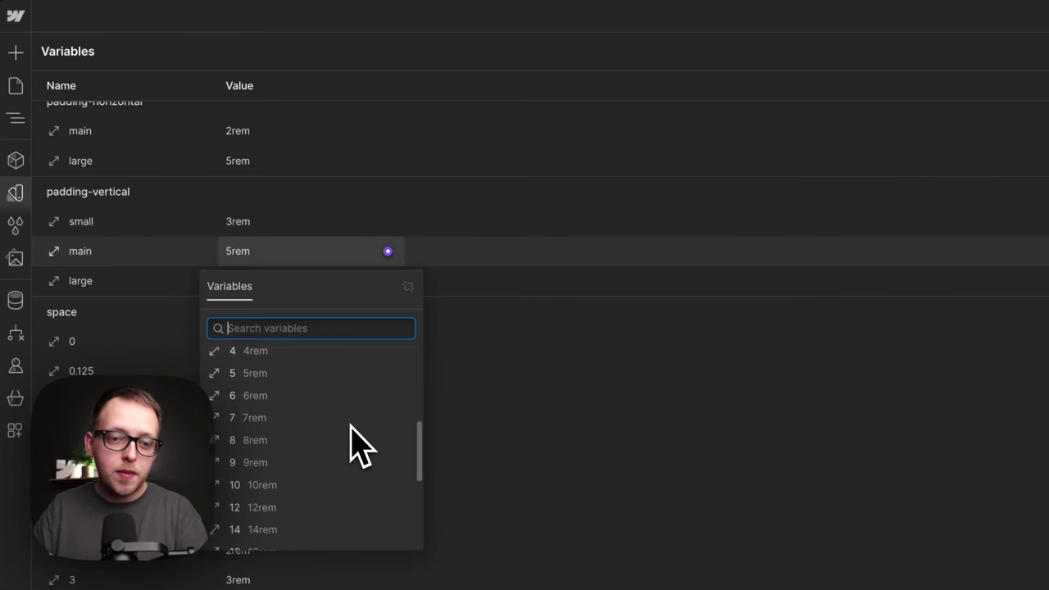
click(264, 396)
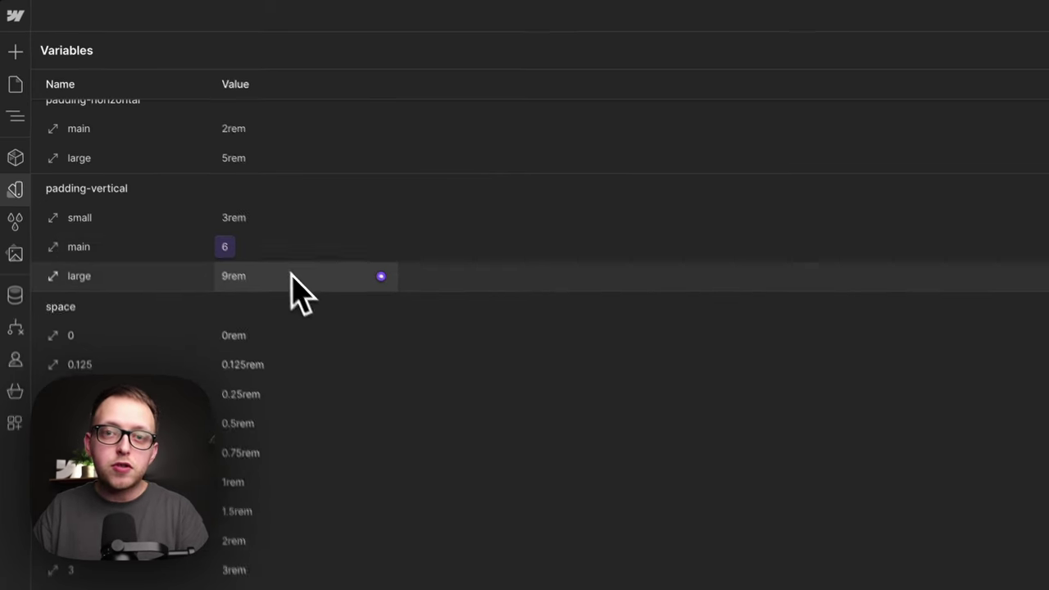
scroll(328, 467, down, 2)
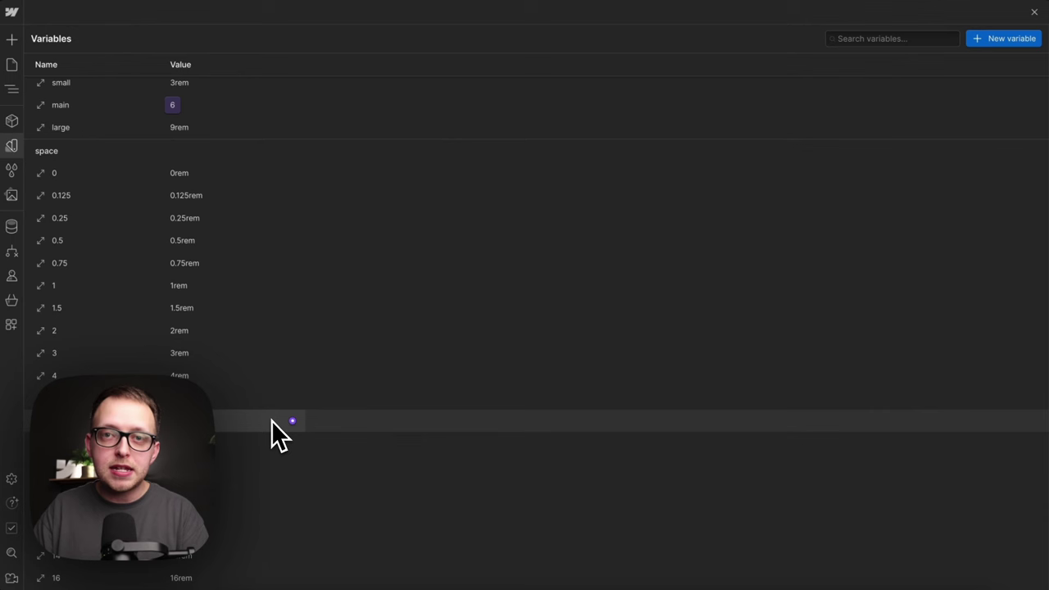